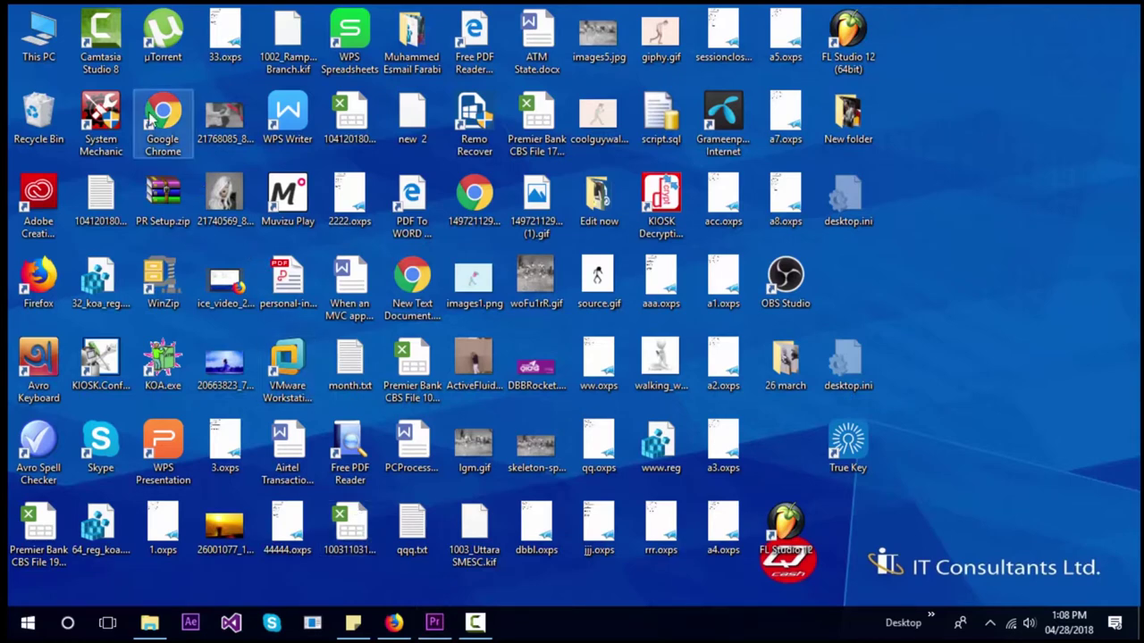
- Check This PC's system properties (Windows 10 Pro, 8 GB RAM), then close the window
right_click(37, 57)
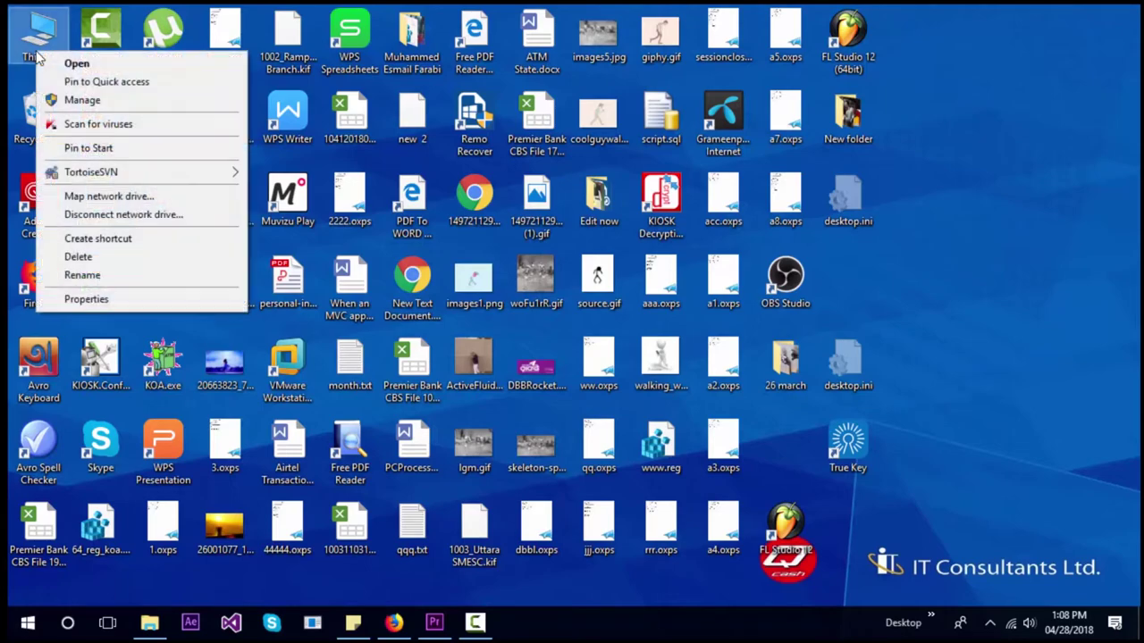
left_click(89, 306)
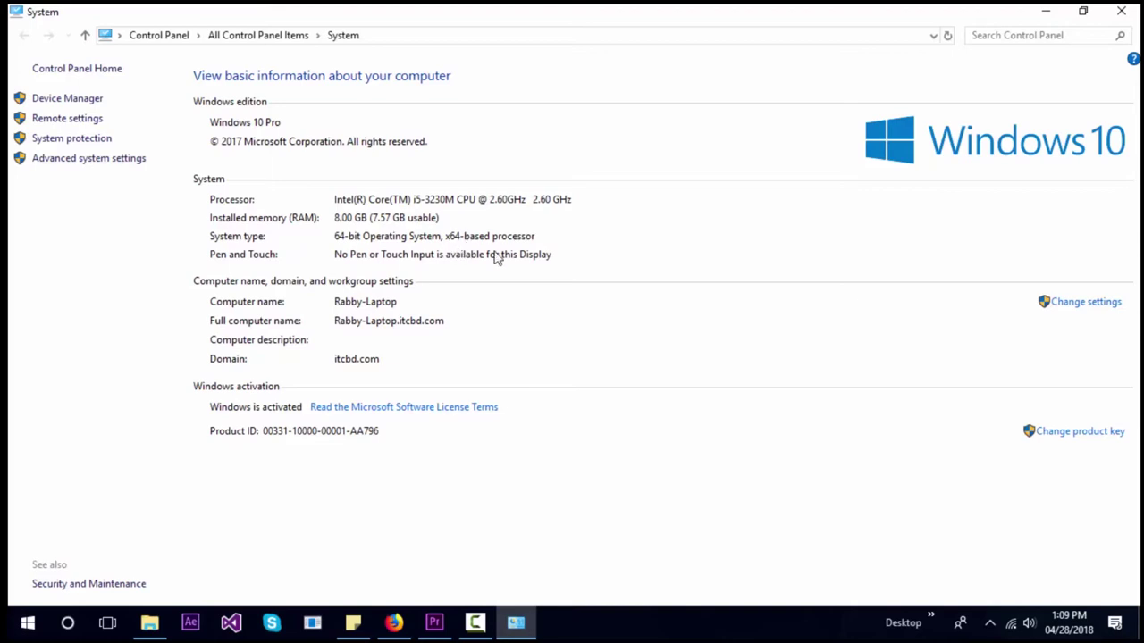
left_click(1126, 16)
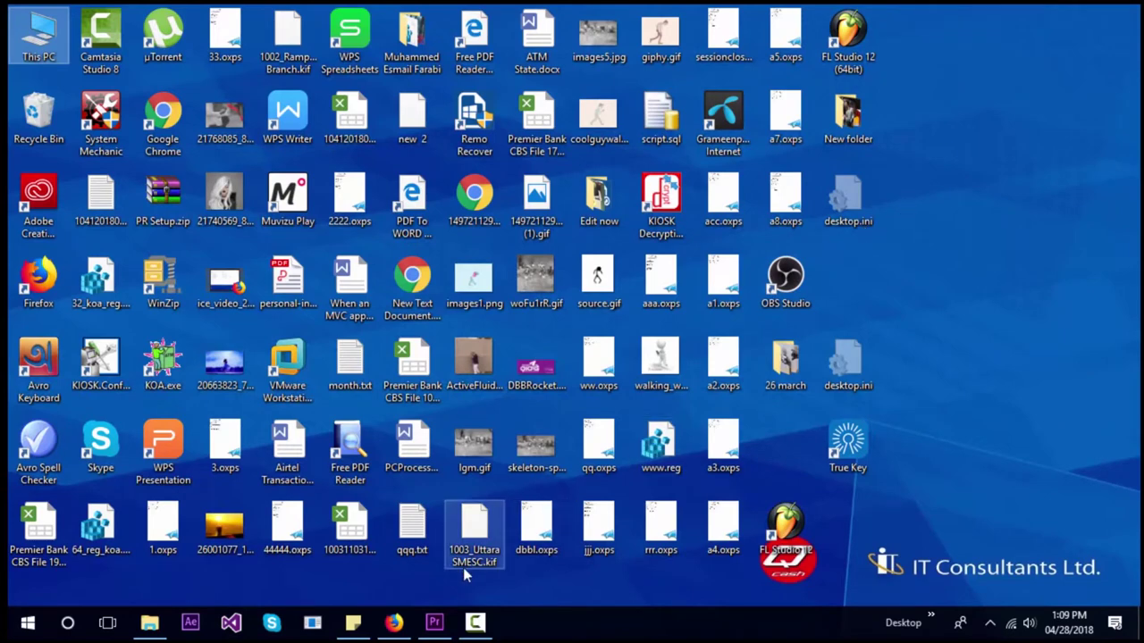
- Launch Adobe Premiere Pro CC 2017 from the taskbar
left_click(438, 623)
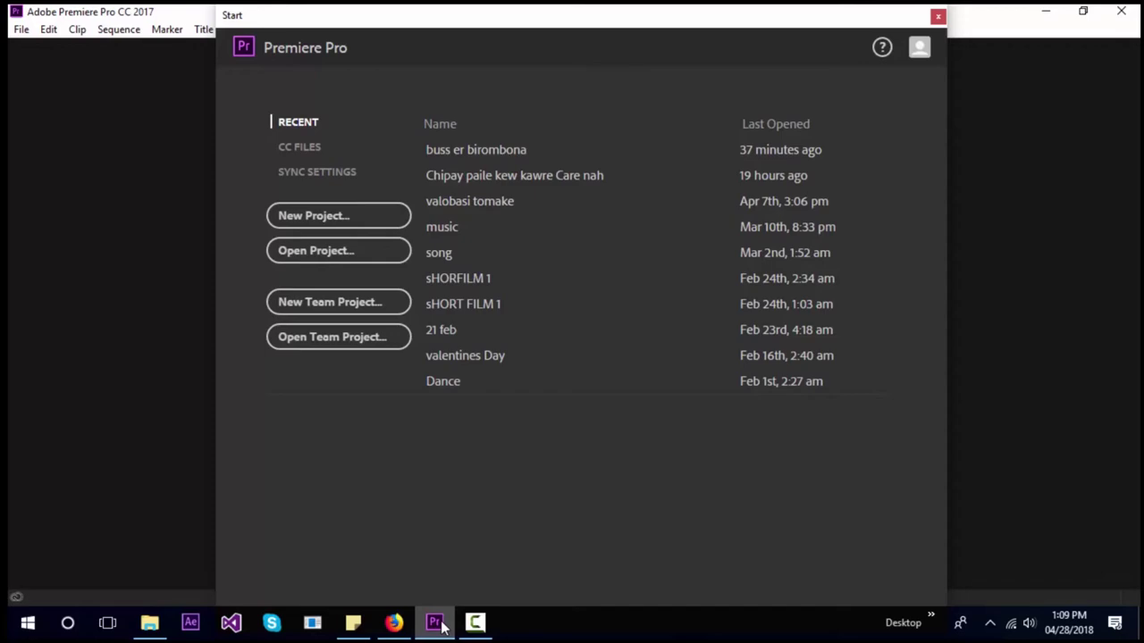
left_click(435, 623)
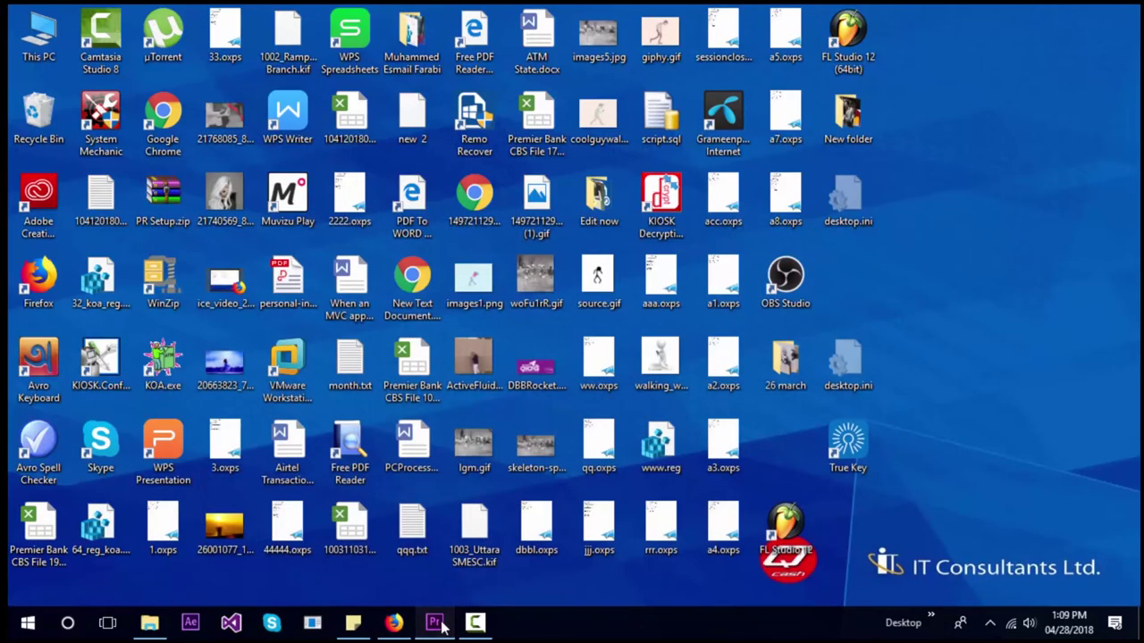
left_click(435, 623)
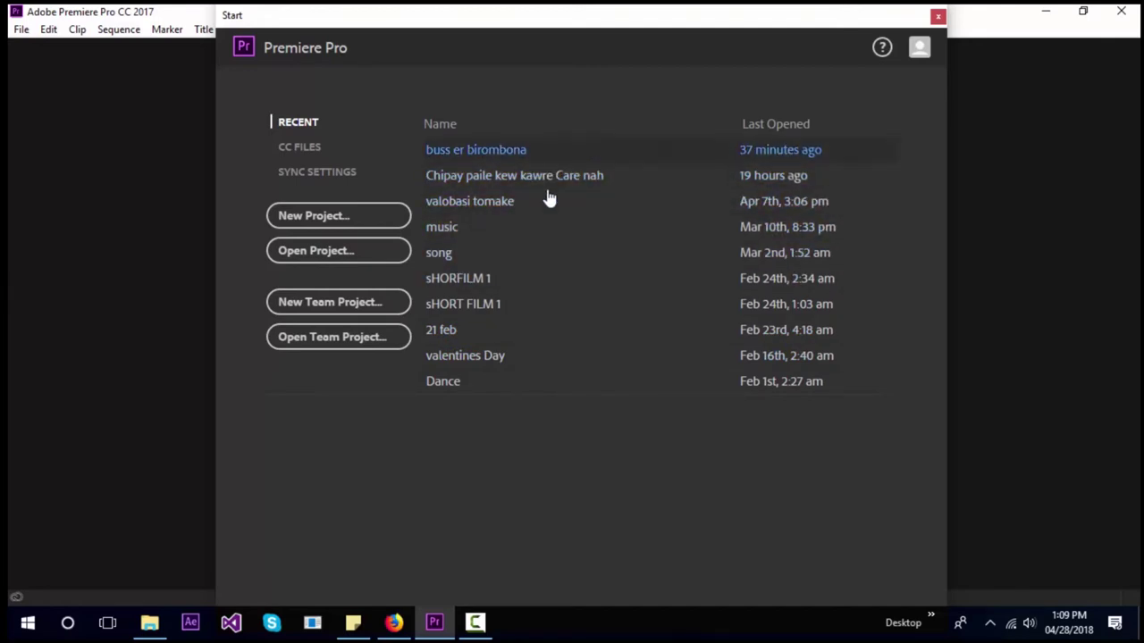
left_click(370, 249)
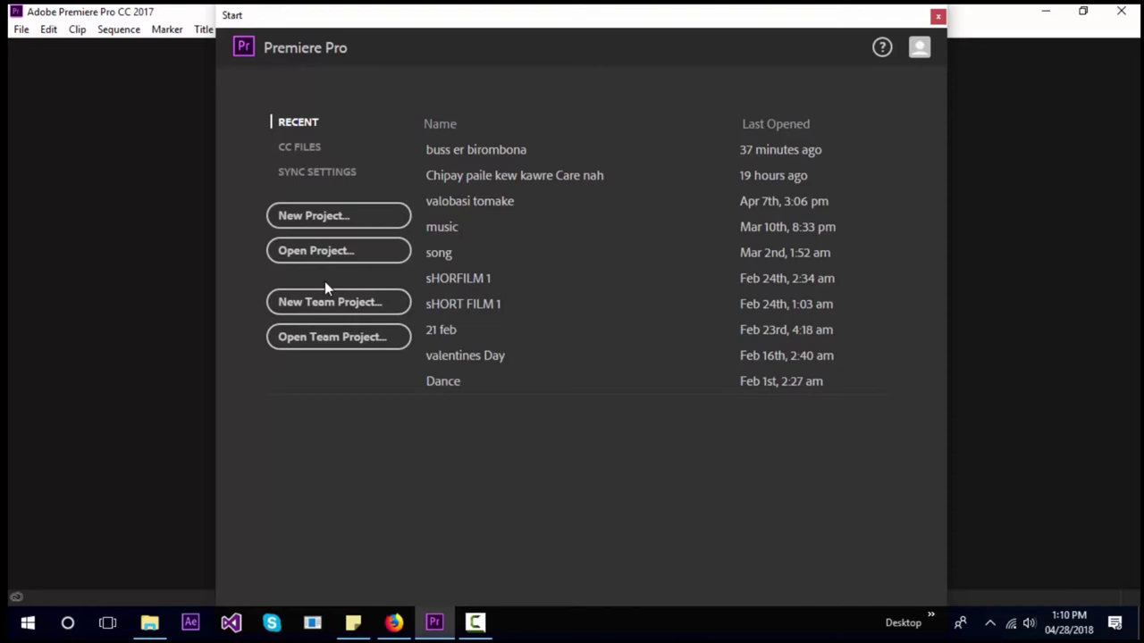
- Start a new project and replace the default name with 'Test Short film'
left_click(315, 222)
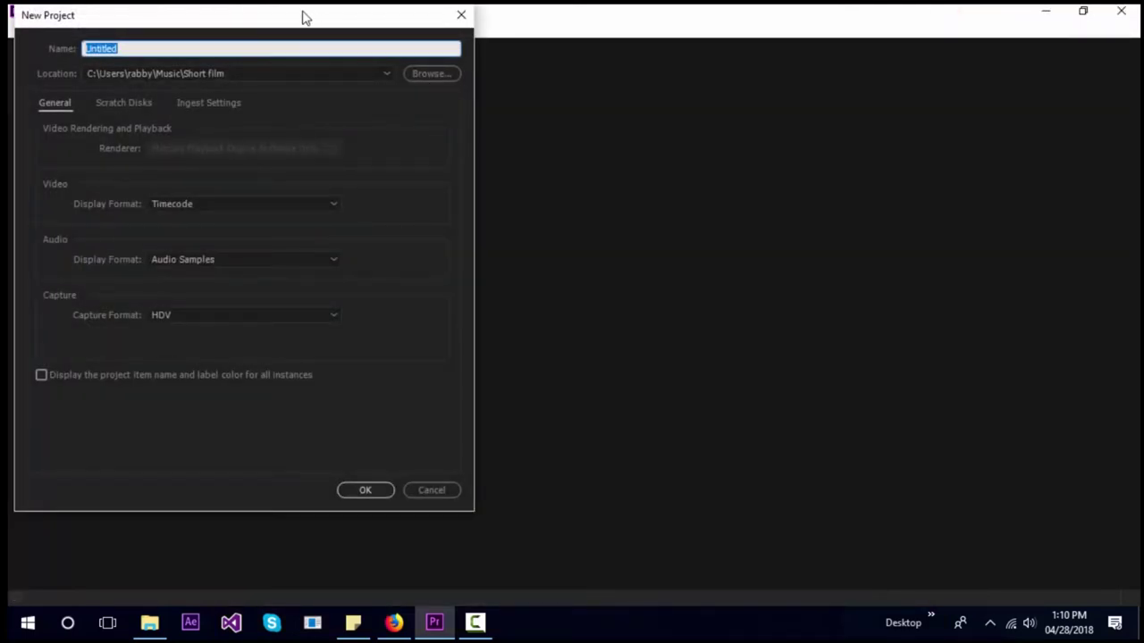
left_click_drag(304, 15, 463, 41)
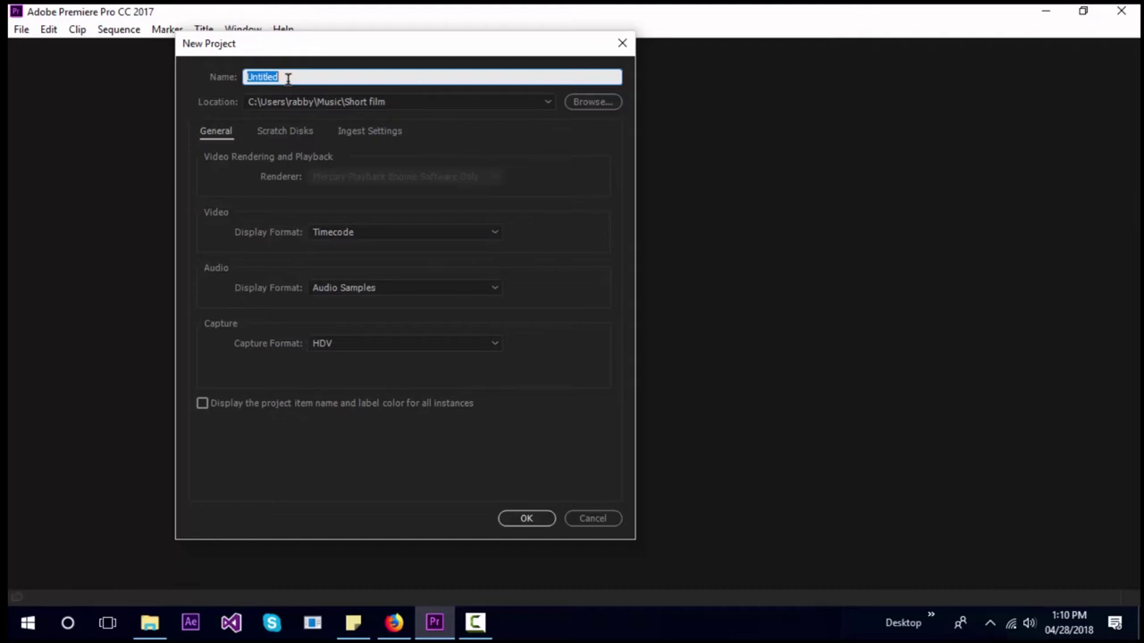
left_click(288, 78)
key("BackSpace")
key("BackSpace")
key("BackSpace")
key("BackSpace")
key("BackSpace")
key("BackSpace")
key("BackSpace")
type("Test ")
type("S")
type("hort")
type(" film")
- Keep Timecode as the video display format and Audio Samples as the audio display format
left_click(369, 236)
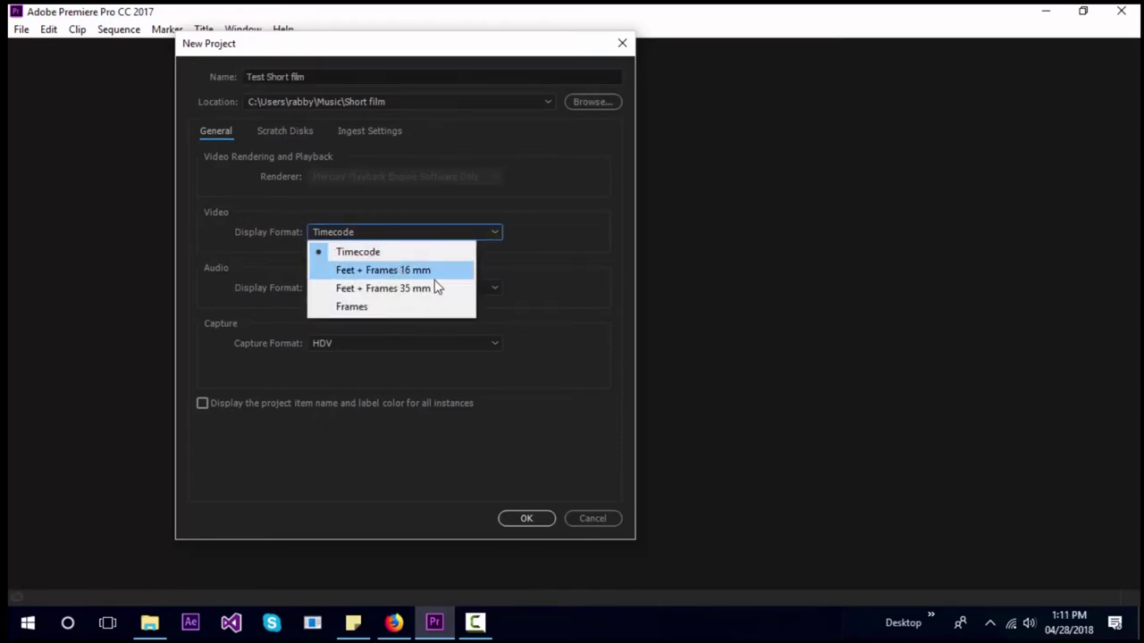
left_click(371, 255)
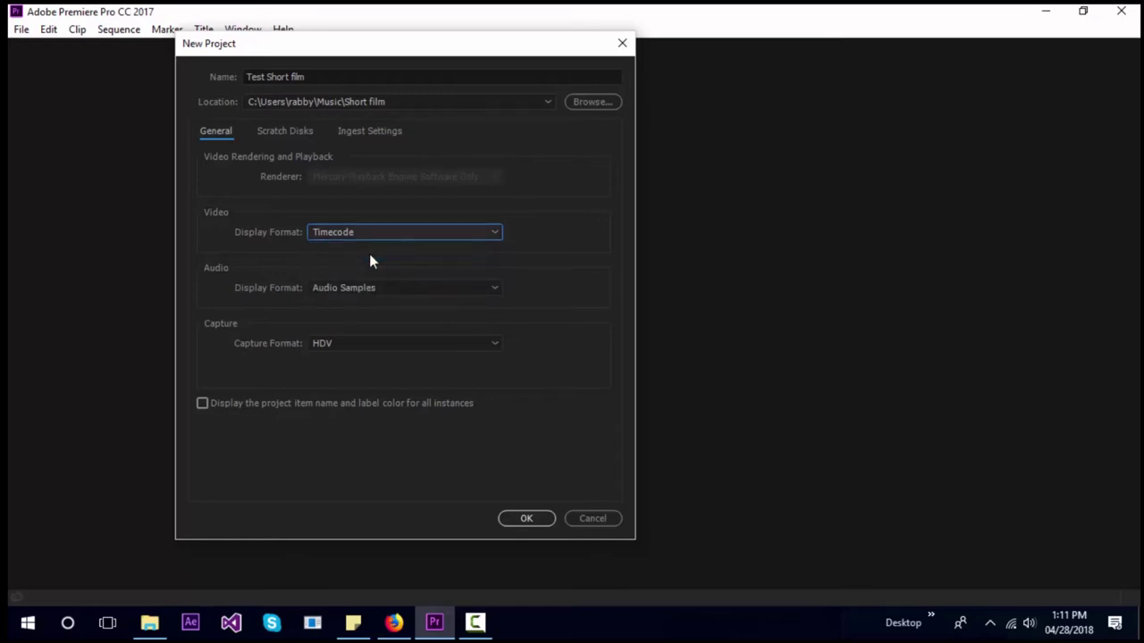
left_click(400, 237)
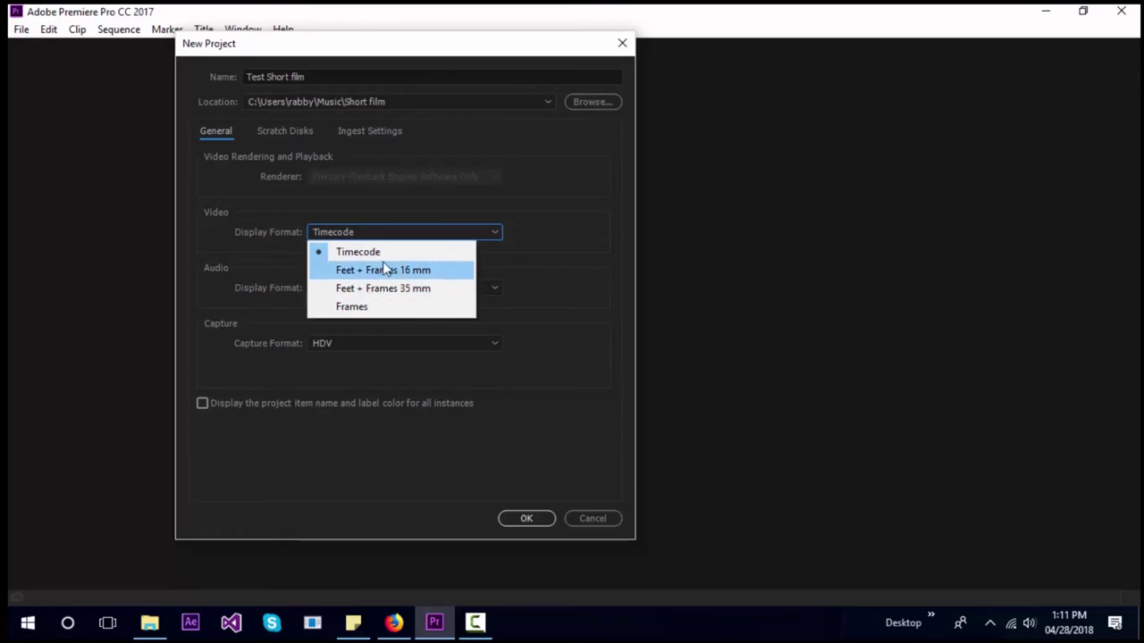
left_click(387, 251)
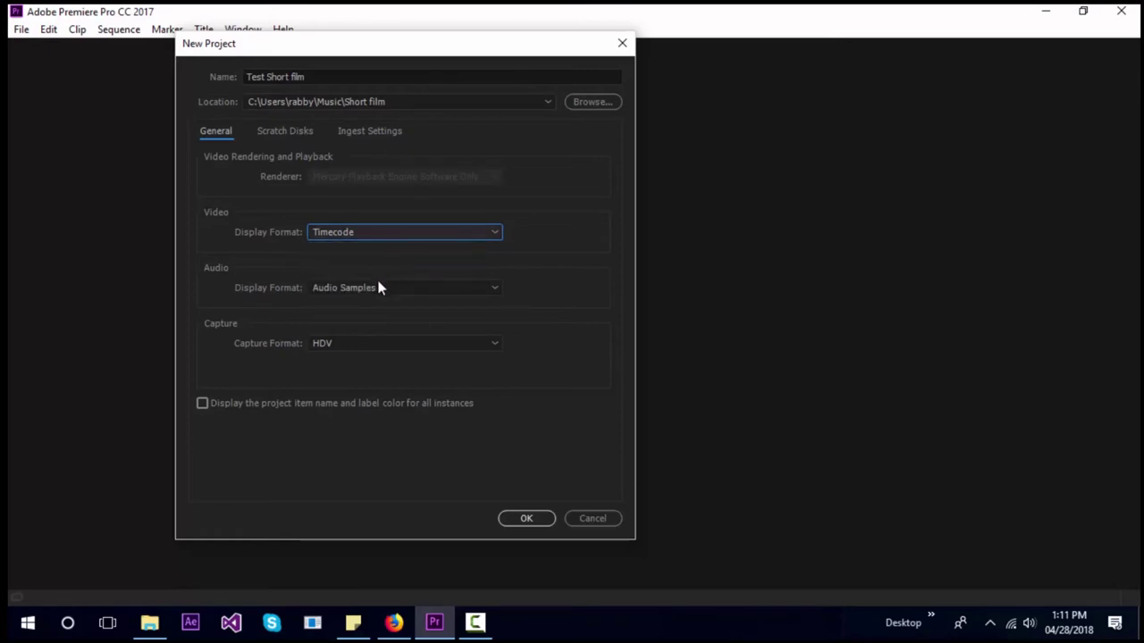
left_click(375, 287)
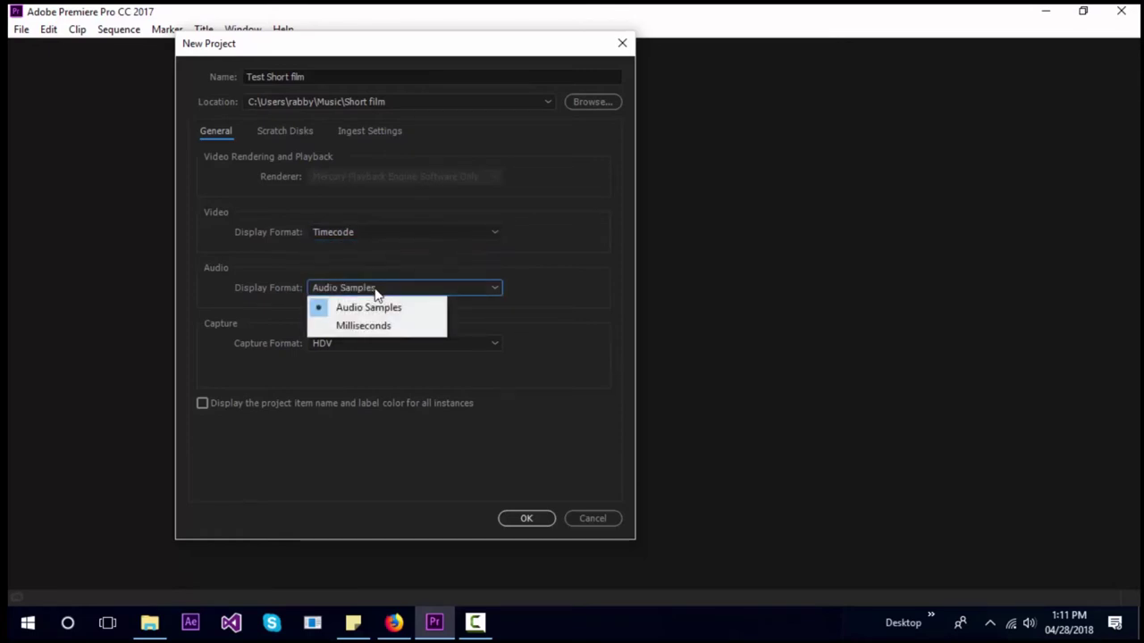
left_click(374, 291)
- Leave the capture format on HDV after trying DV, and view the Scratch Disks settings
left_click(361, 341)
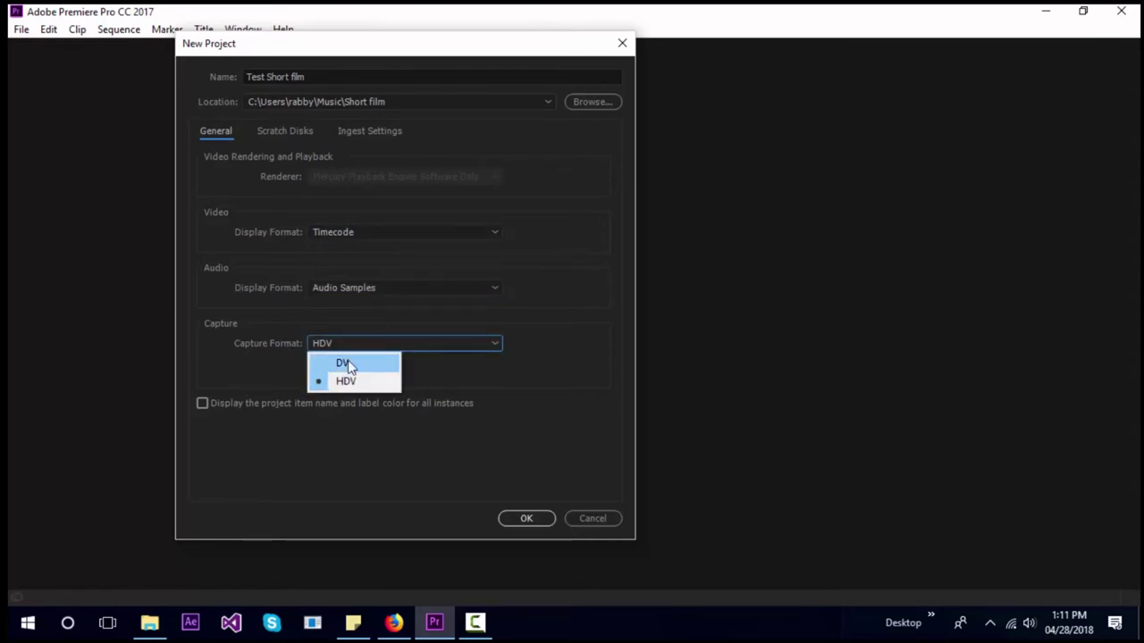
left_click(348, 363)
left_click(378, 346)
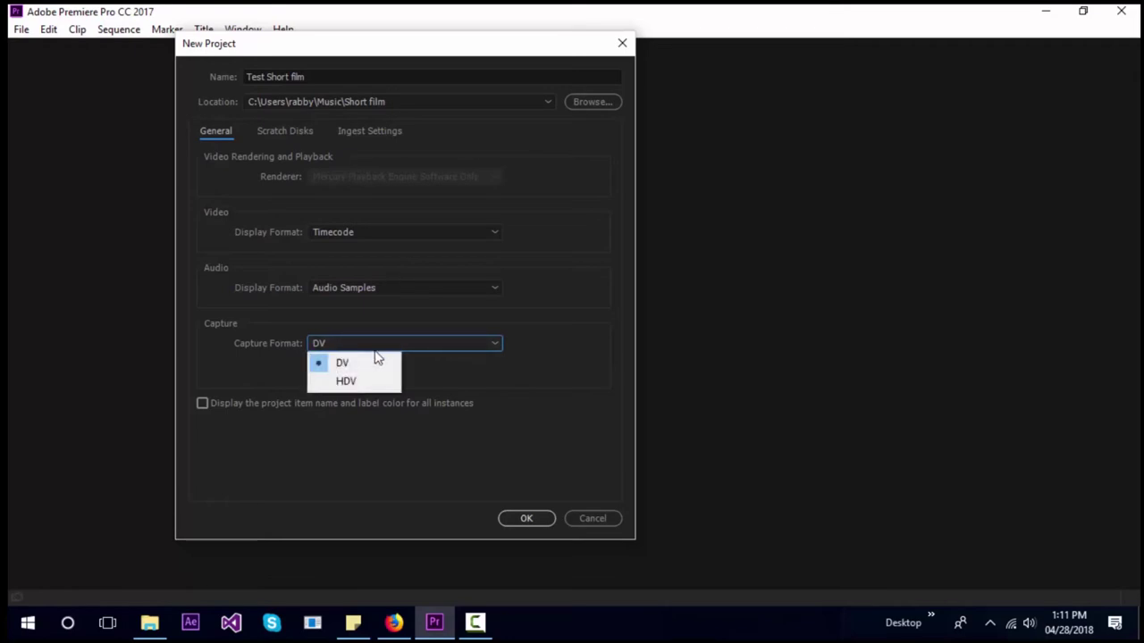
left_click(347, 382)
left_click(277, 134)
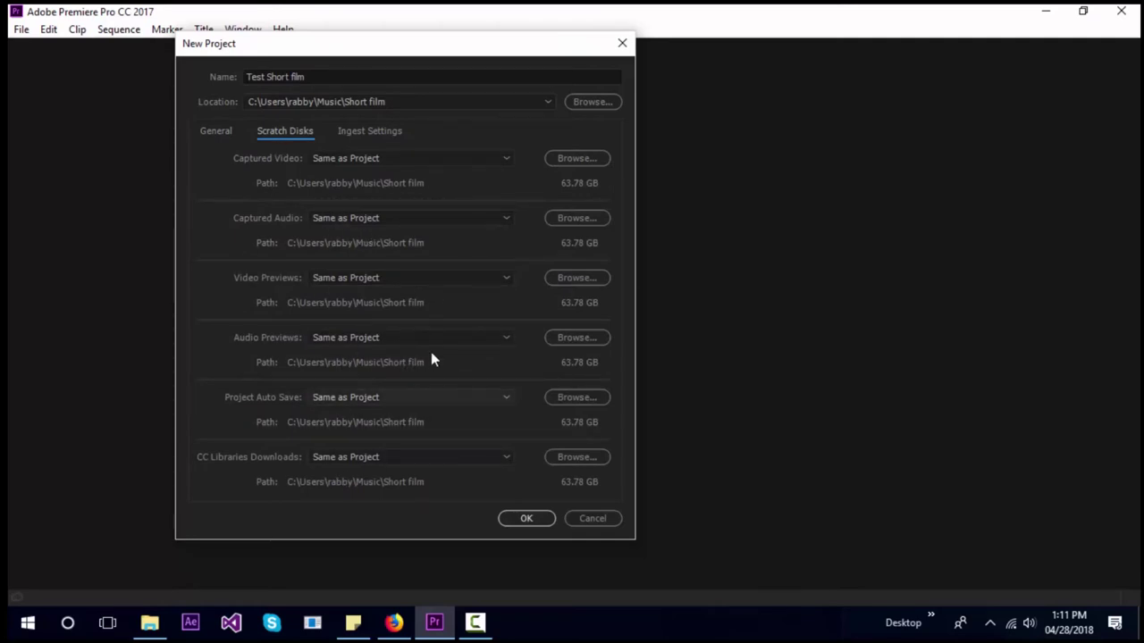
- Review the Ingest Settings, Scratch Disks and General tabs, then confirm the new project with OK
left_click(382, 132)
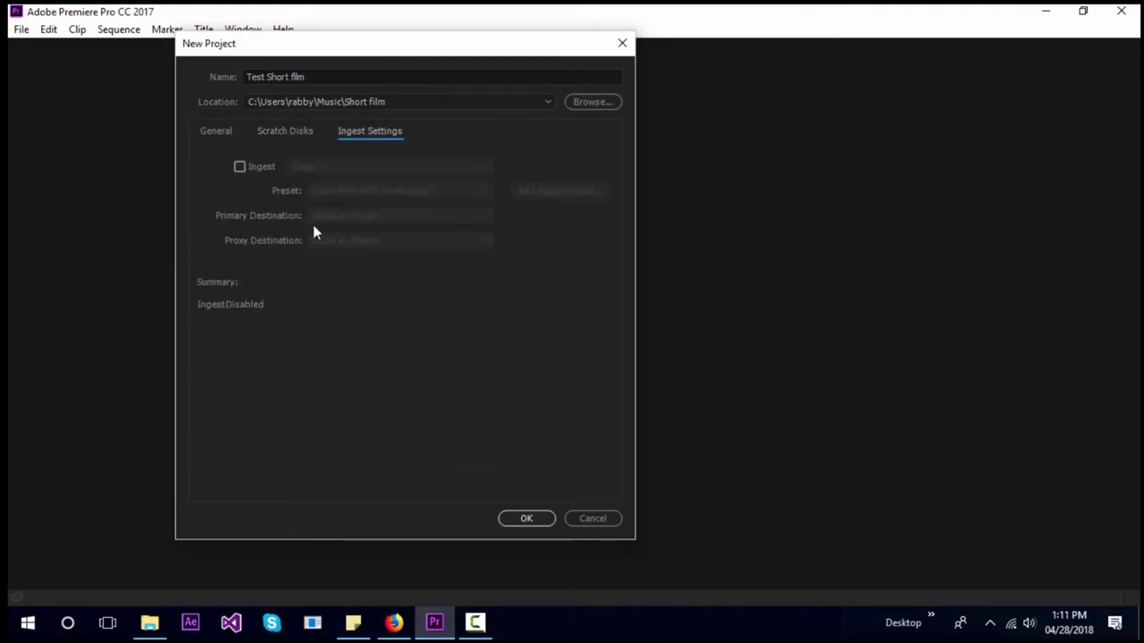
left_click(286, 131)
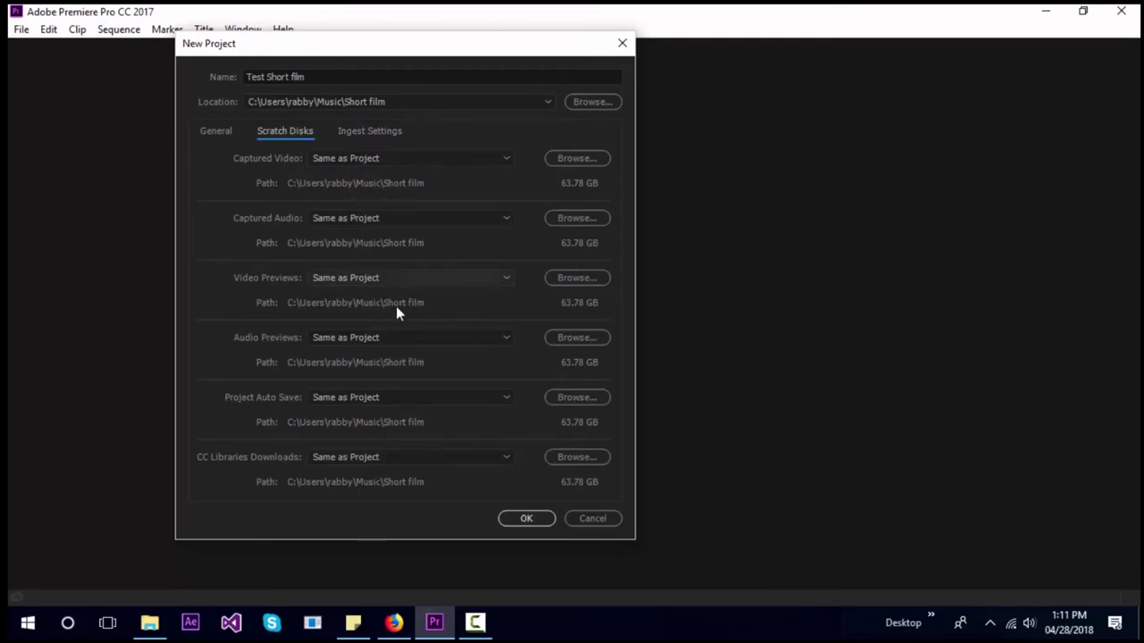
left_click(213, 125)
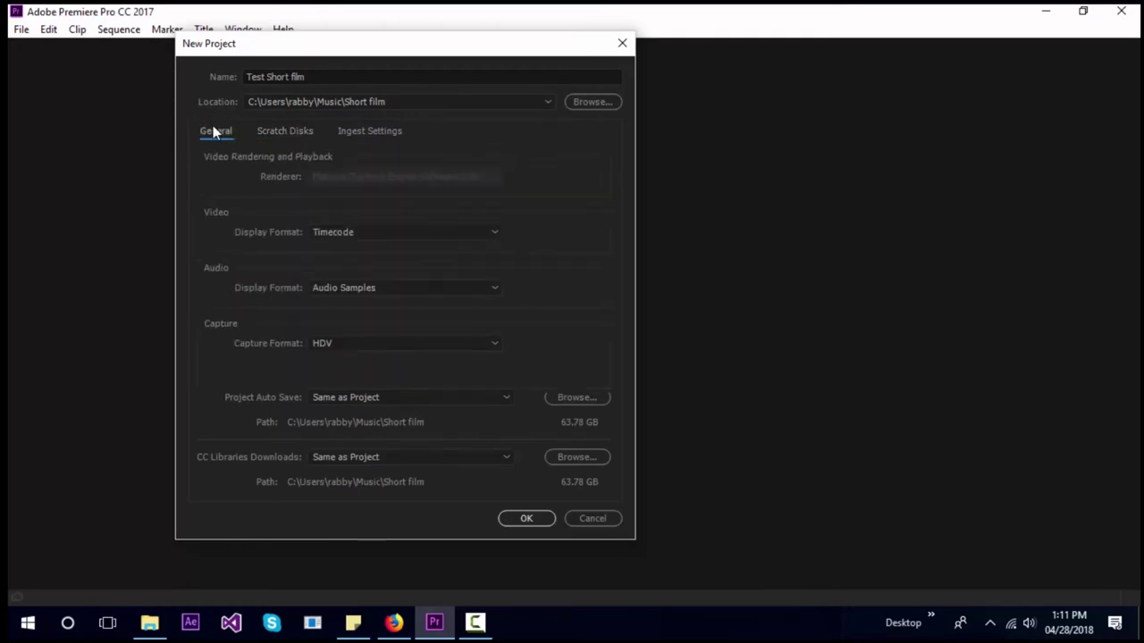
left_click(528, 518)
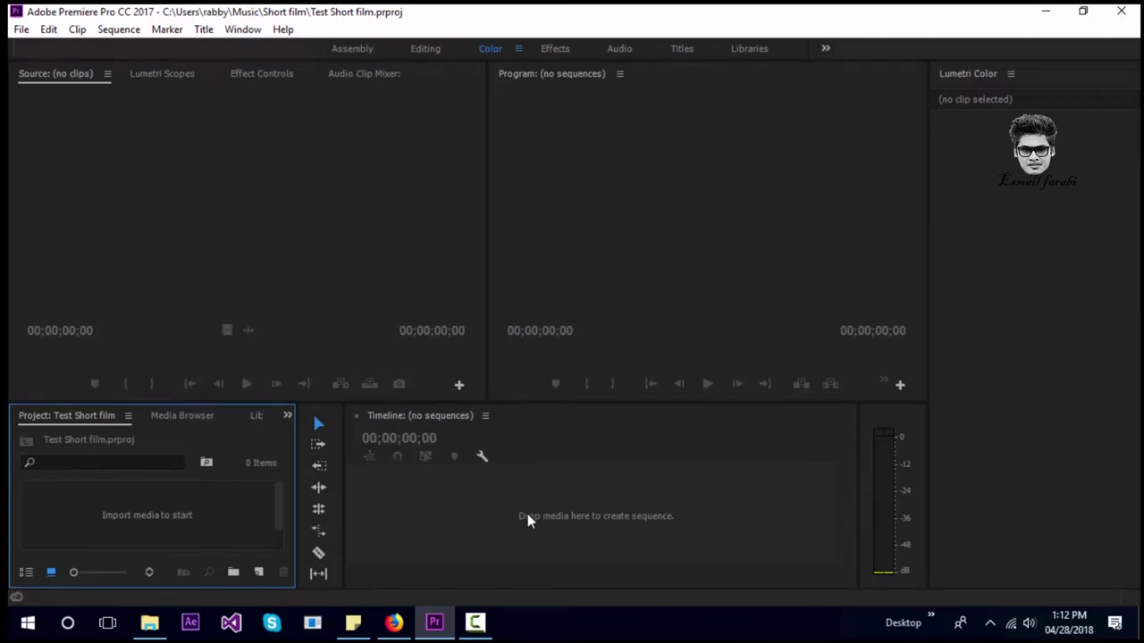
left_click(352, 261)
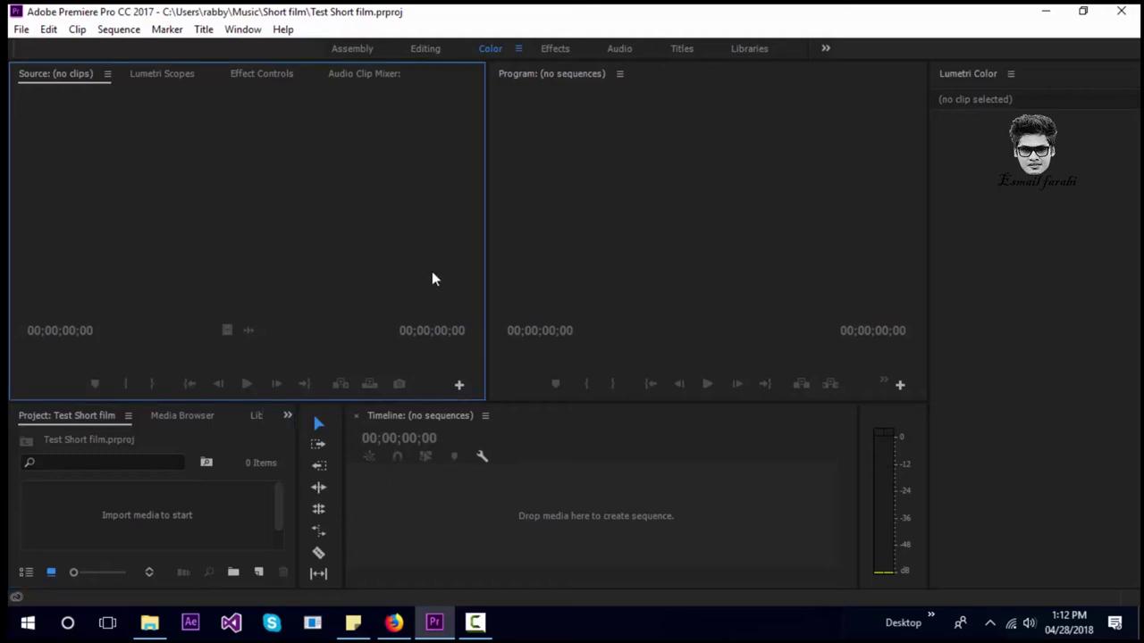
left_click(623, 323)
left_click(1108, 353)
left_click(784, 528)
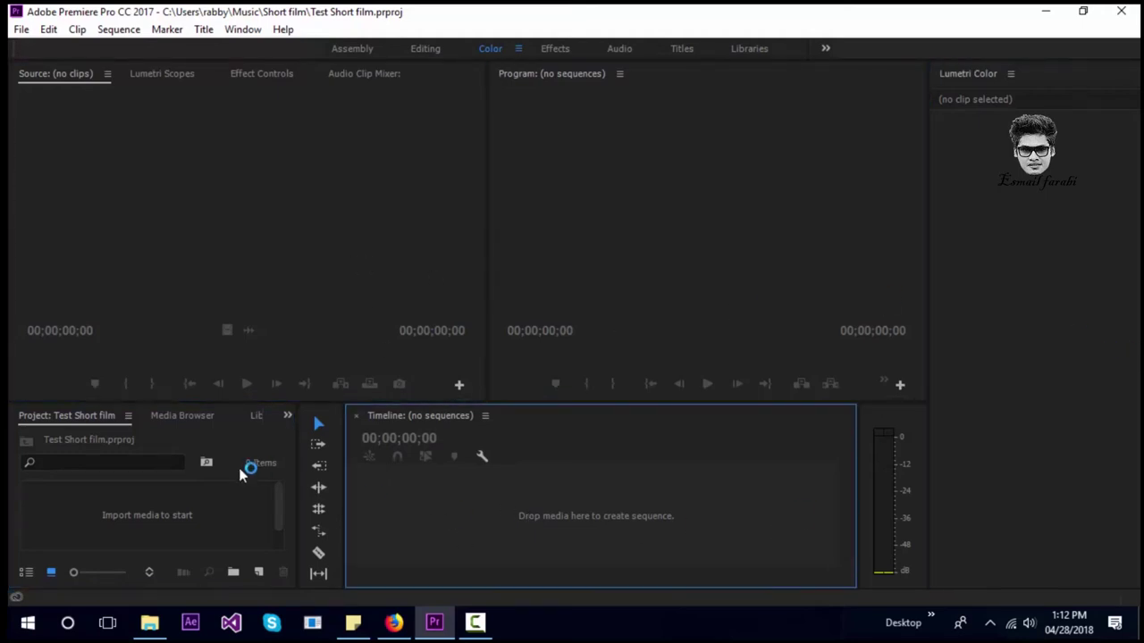
left_click(224, 506)
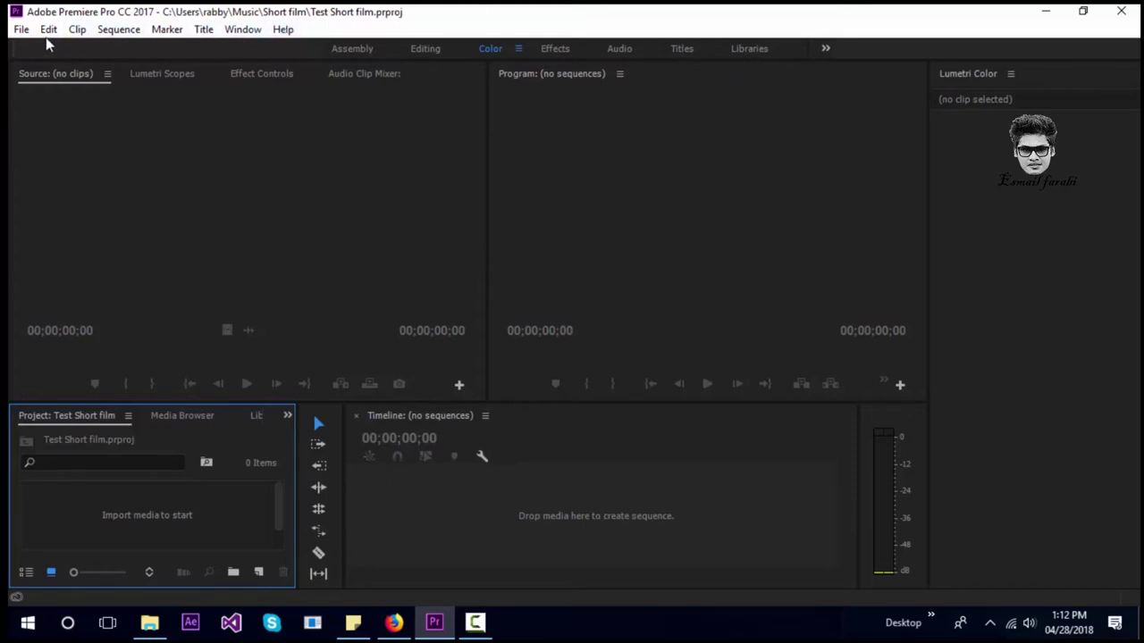
left_click(21, 32)
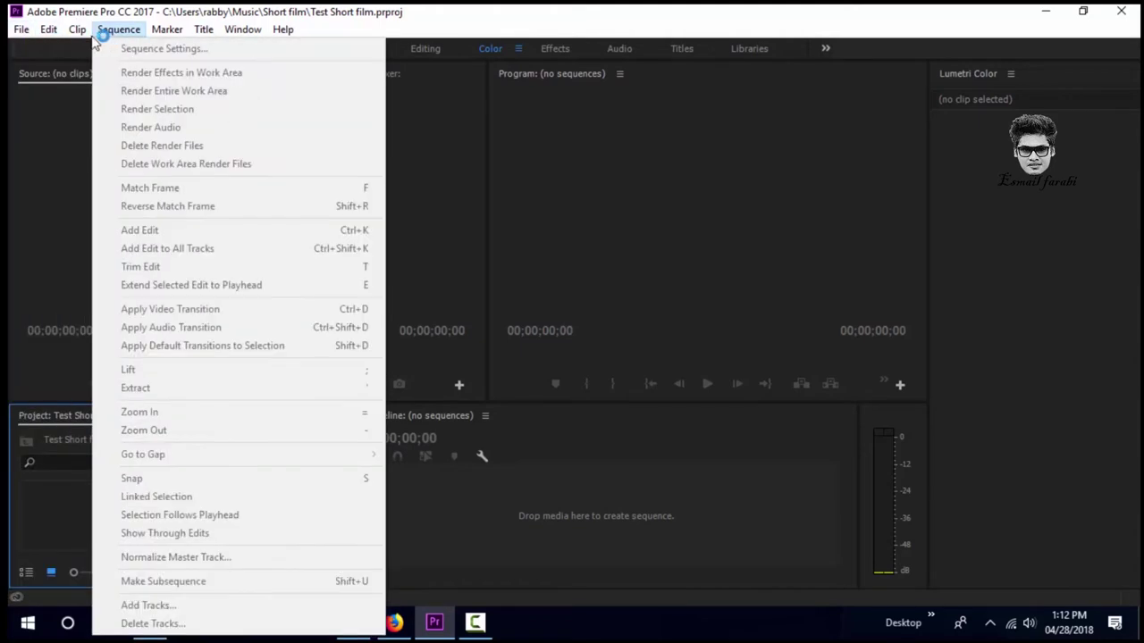
mouse_move(172, 35)
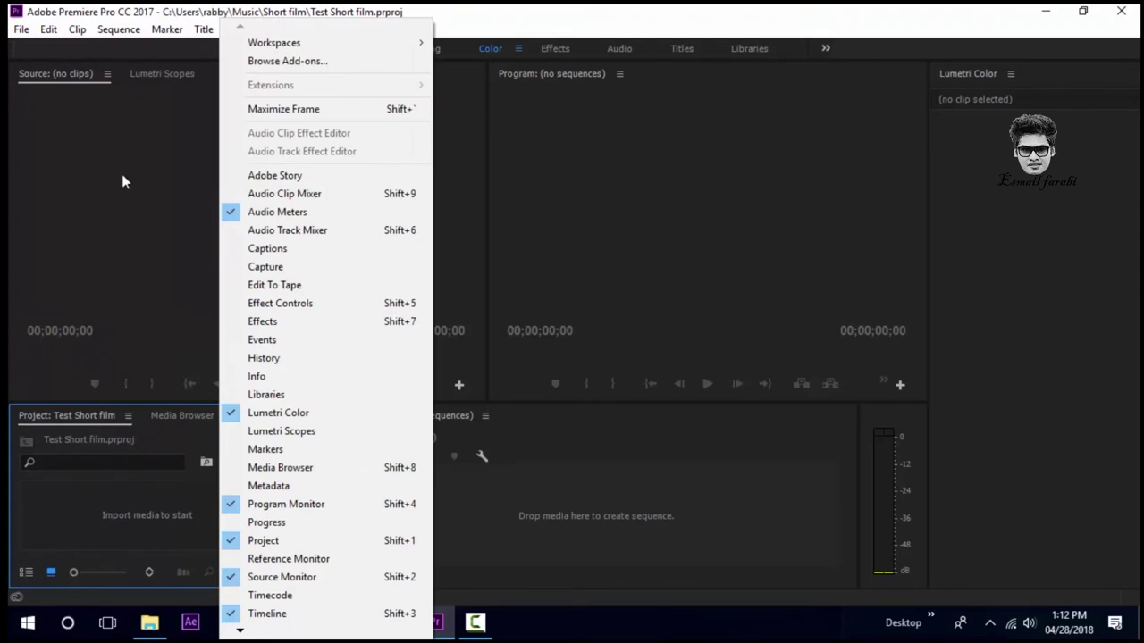
left_click(122, 197)
left_click(694, 238)
left_click(512, 547)
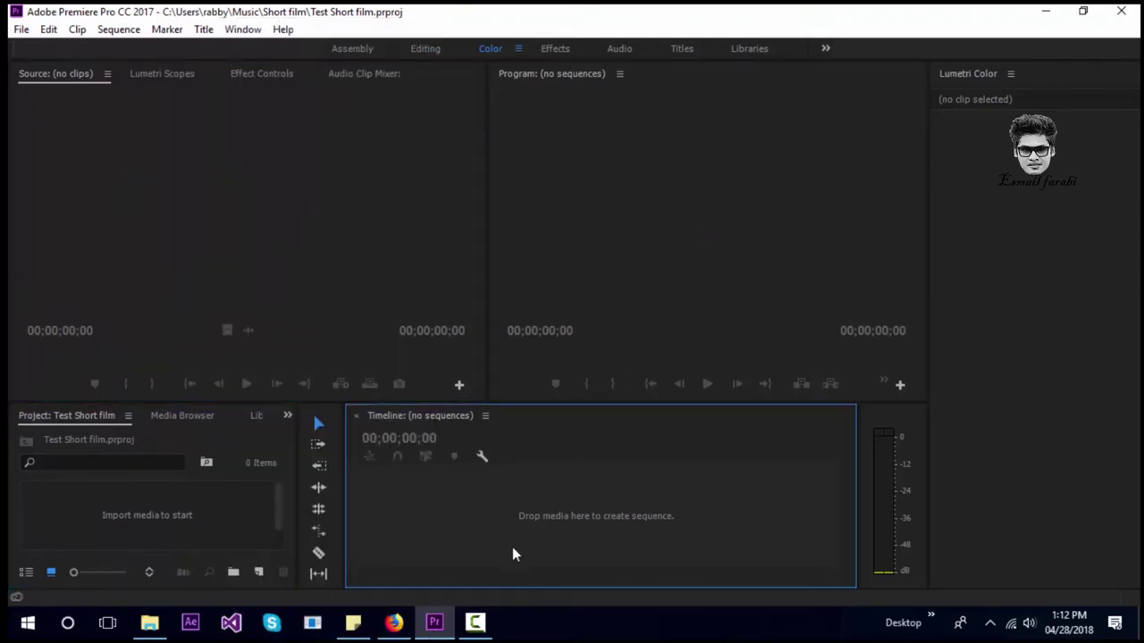
left_click(194, 517)
left_click(241, 278)
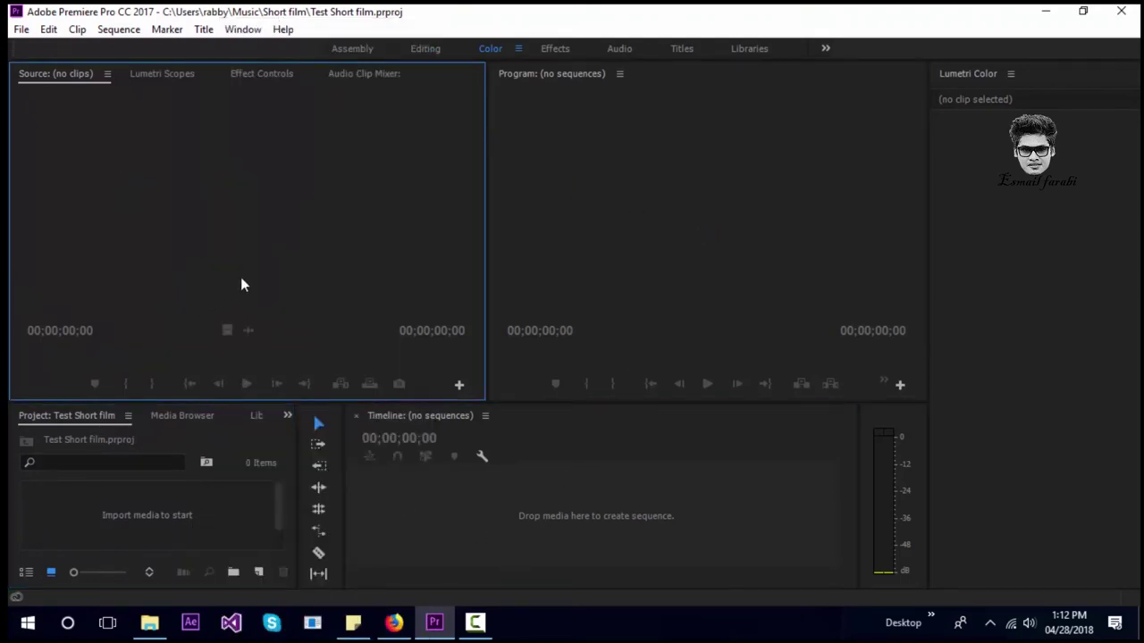
left_click(844, 231)
left_click(721, 526)
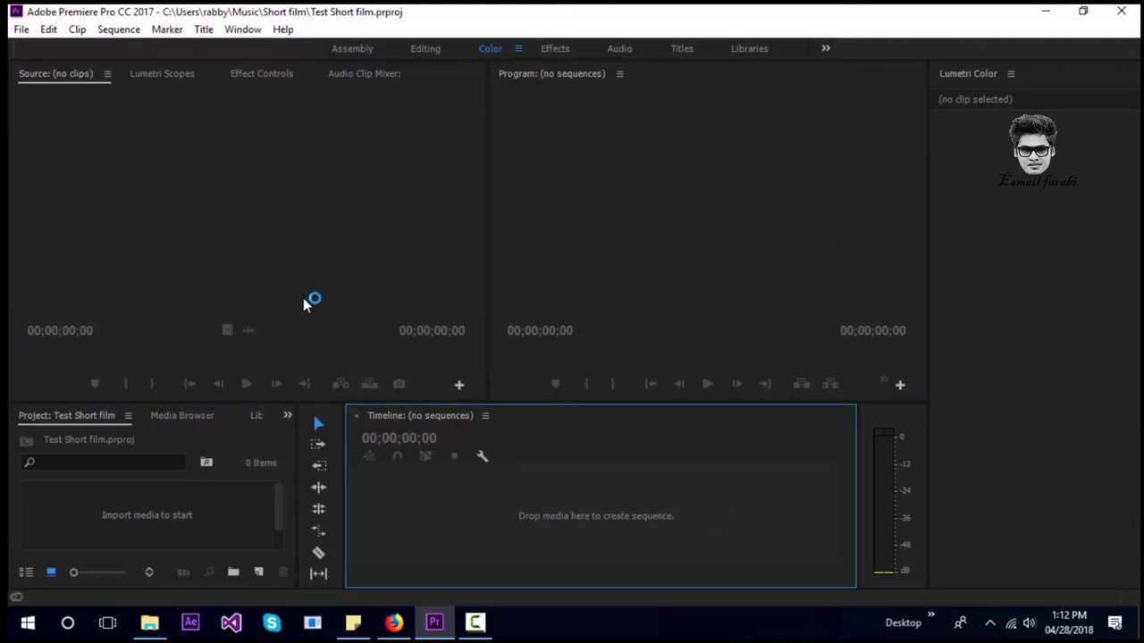
left_click(257, 258)
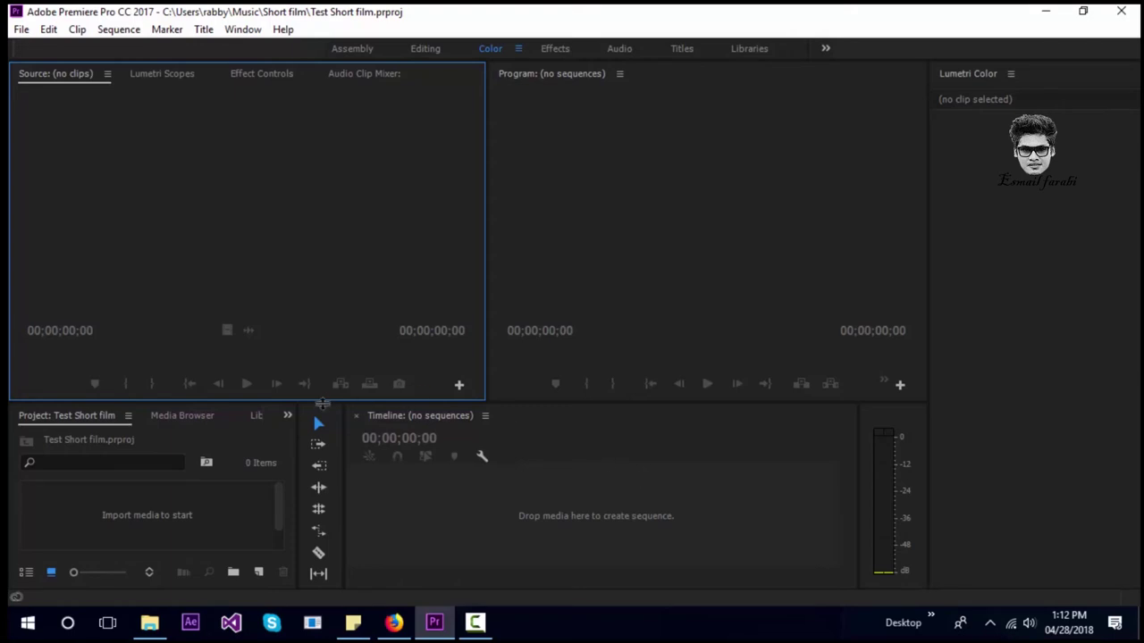
- Resize the panels to make Project and Timeline taller and the Program monitor wider, then open Import
left_click_drag(322, 401, 321, 347)
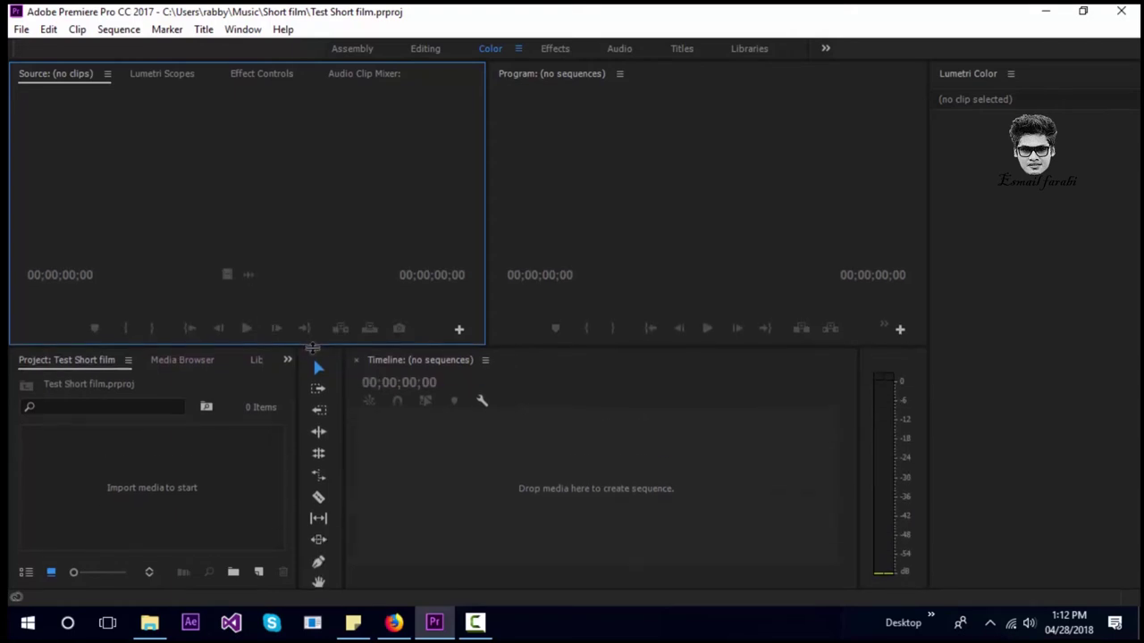
left_click_drag(343, 420, 350, 426)
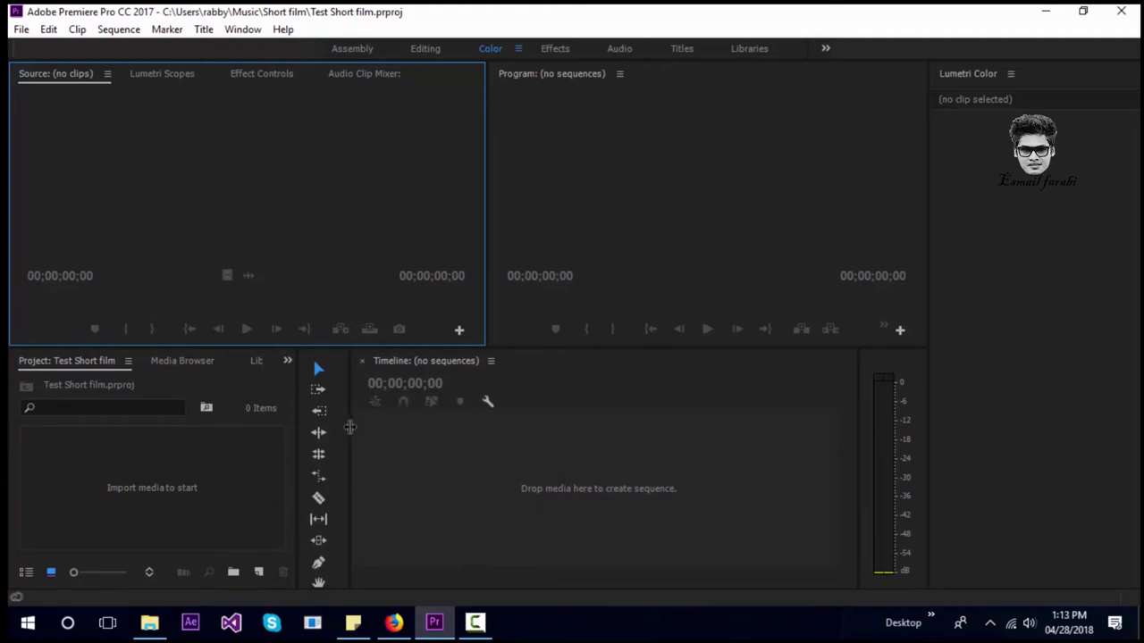
left_click_drag(351, 426, 345, 426)
left_click_drag(320, 347, 317, 364)
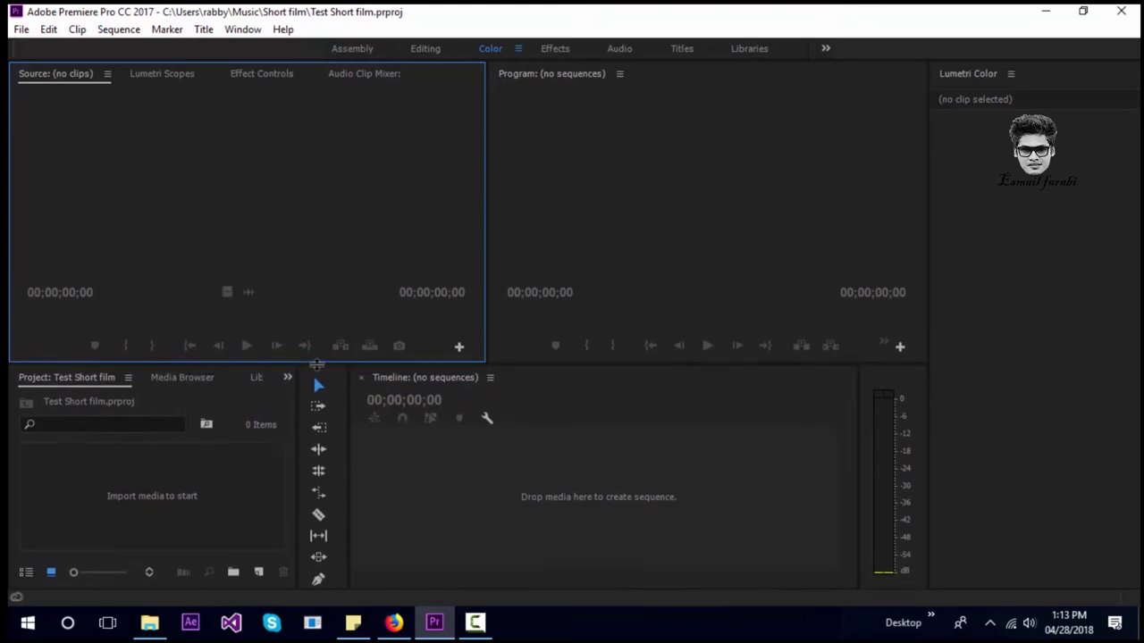
left_click_drag(488, 228, 462, 234)
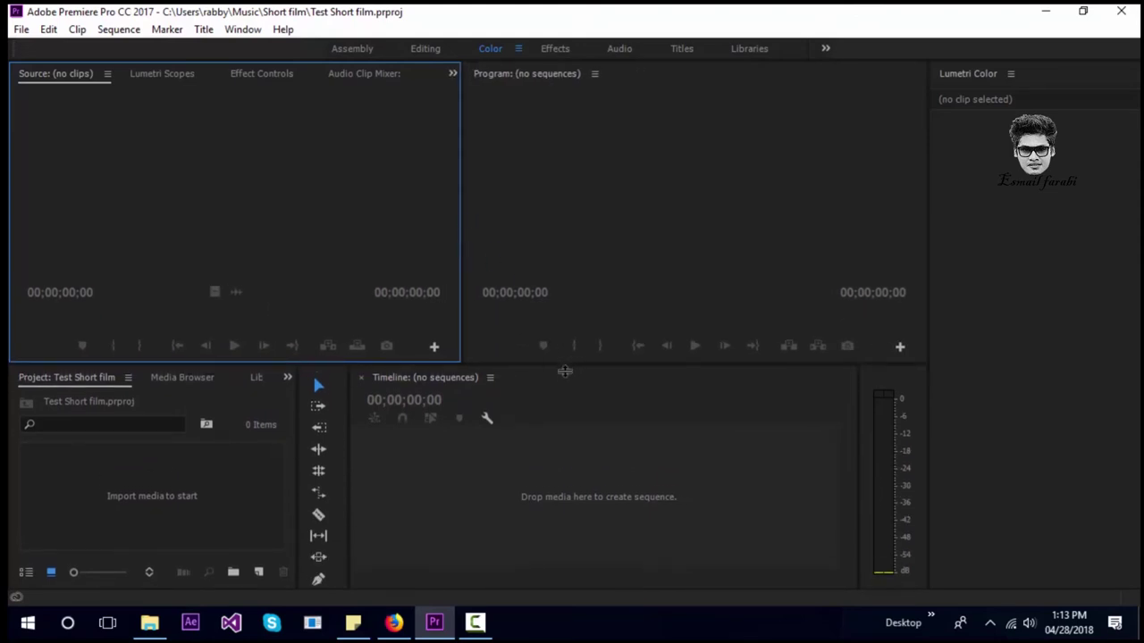
left_click_drag(564, 362, 566, 366)
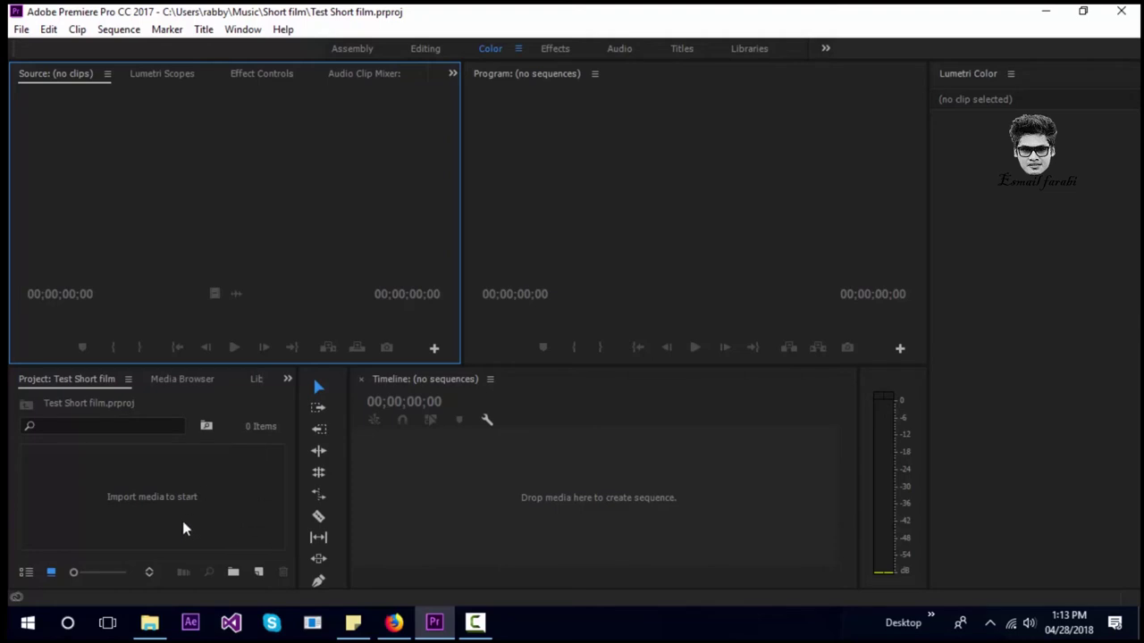
double_click(190, 498)
- Use File > Import, browse to Desktop > New folder, and select all ten DSC MOV clips
double_click(157, 504)
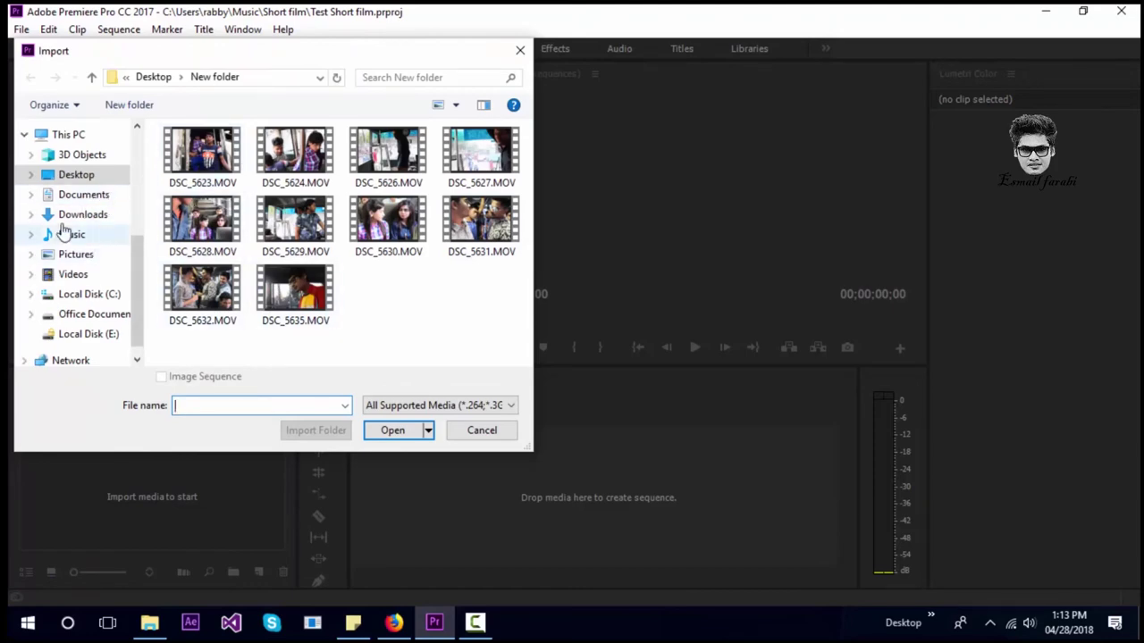
left_click(521, 50)
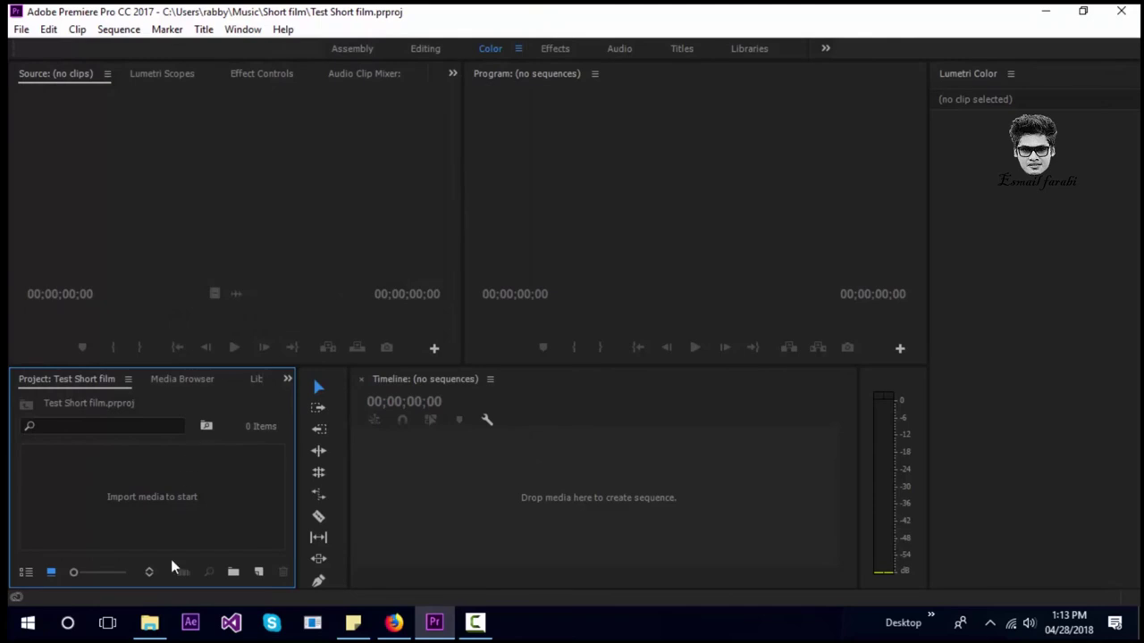
left_click(21, 29)
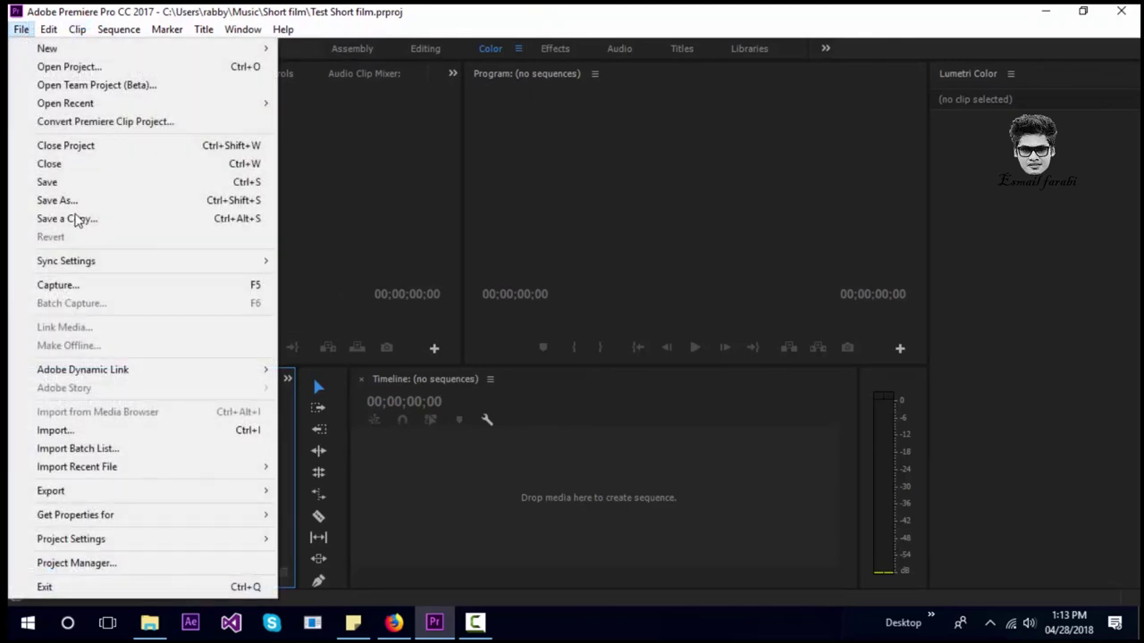
left_click(95, 432)
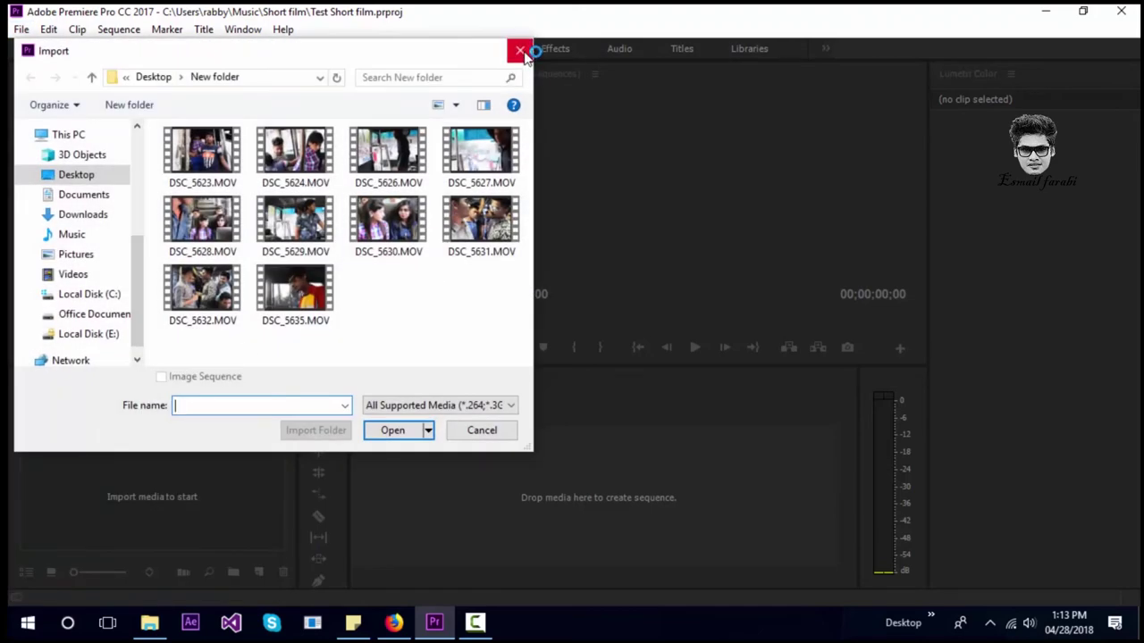
left_click(520, 49)
mouse_move(152, 157)
left_mouse_down()
mouse_move(379, 214)
mouse_move(505, 338)
mouse_move(503, 309)
left_mouse_up()
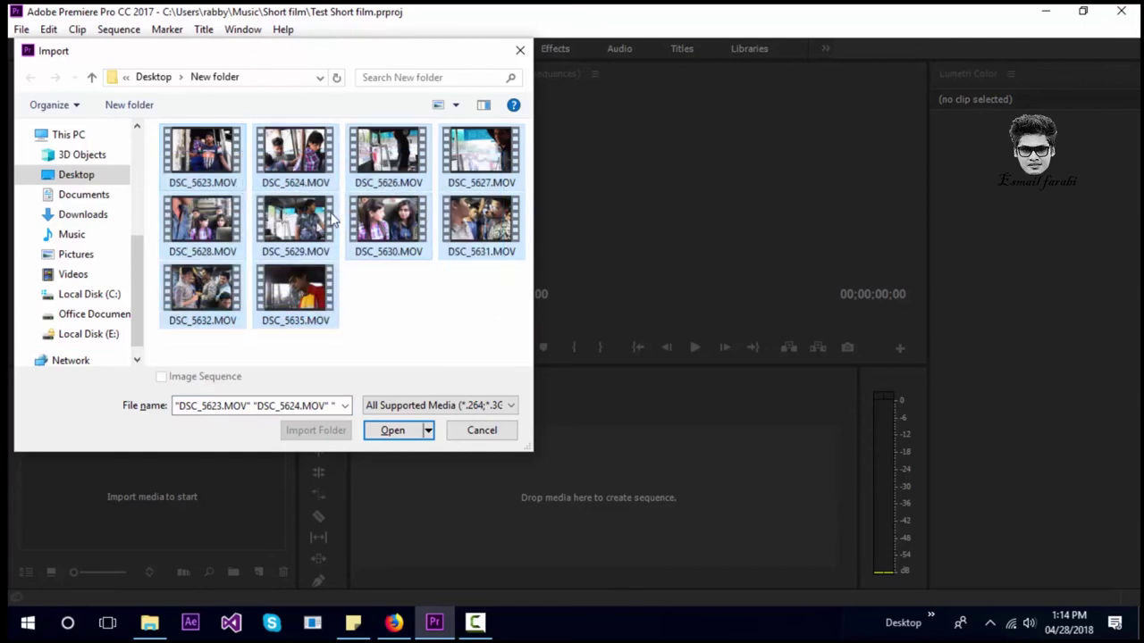
- Import the ten selected clips, widen the Project panel, and switch to the Media Browser
left_click(404, 433)
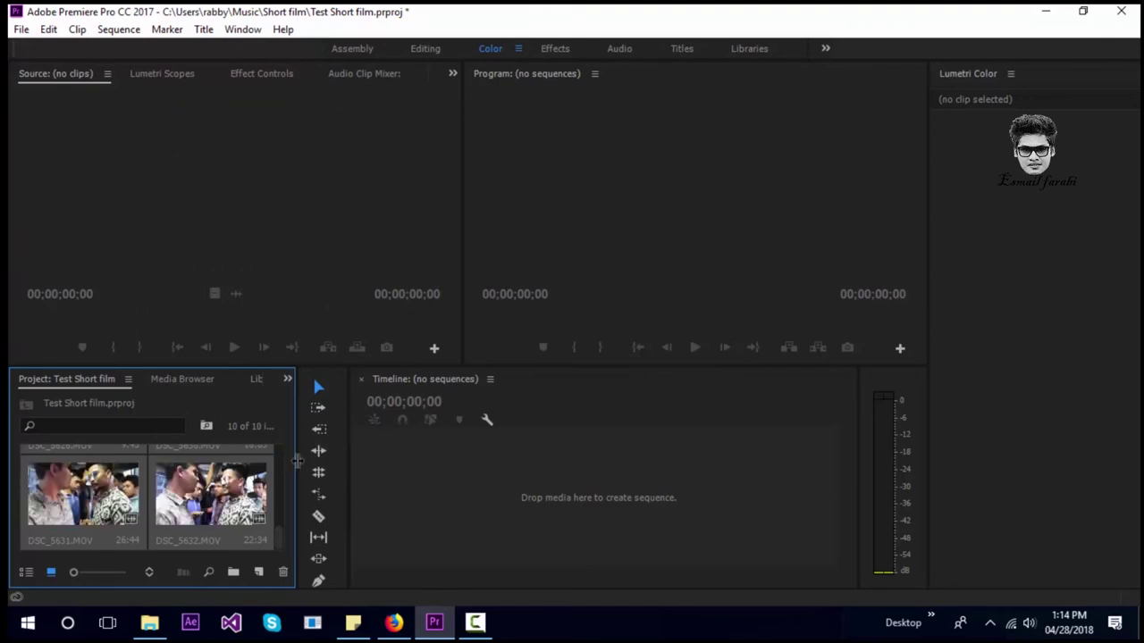
left_click_drag(298, 460, 335, 461)
left_click(215, 379)
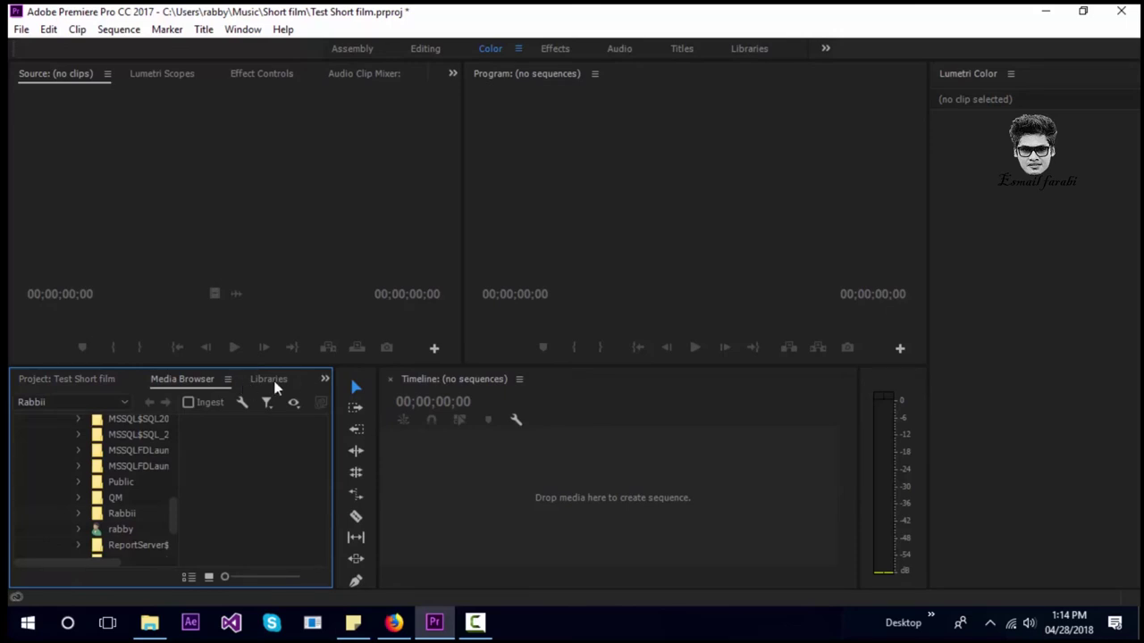
left_click(114, 384)
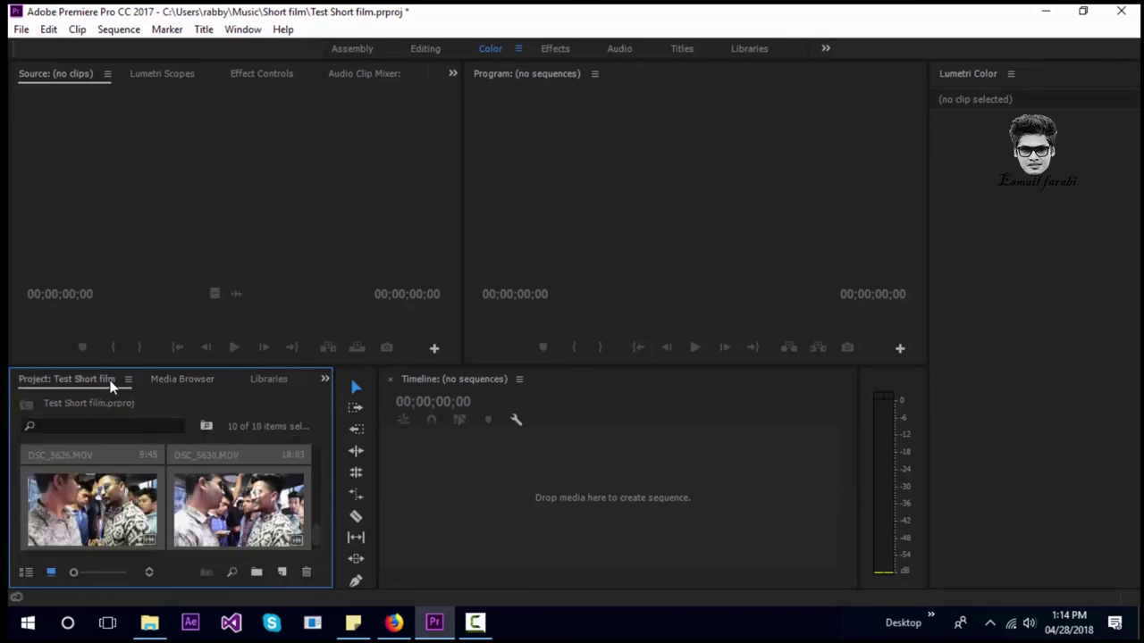
left_click(202, 382)
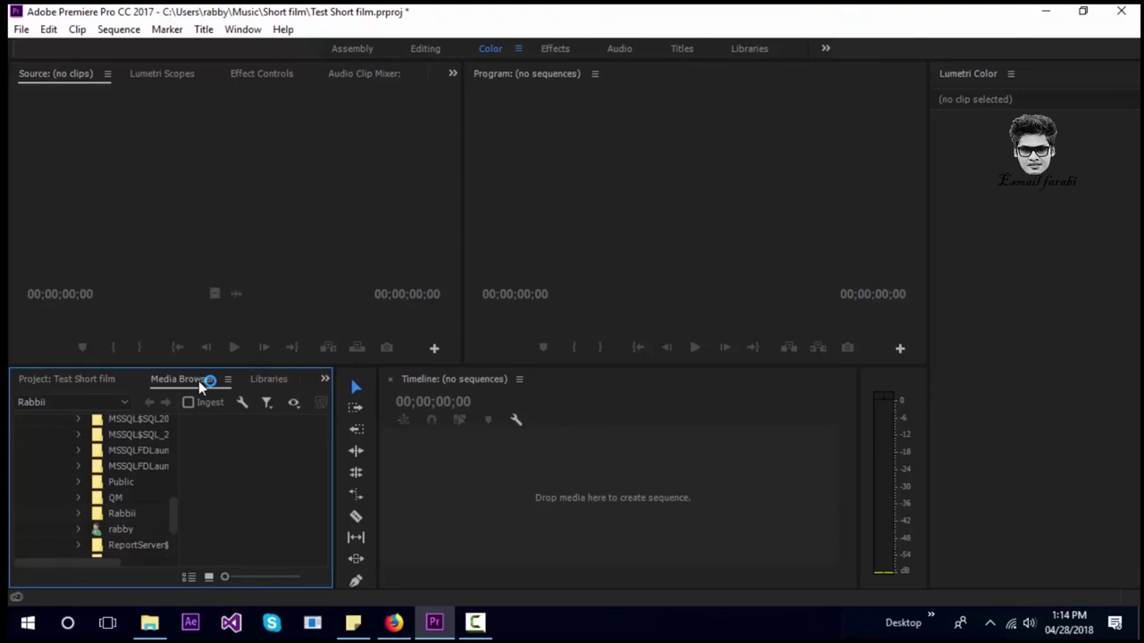
- Cycle through the Libraries, Info, Effects, Markers and History panels
left_click(272, 380)
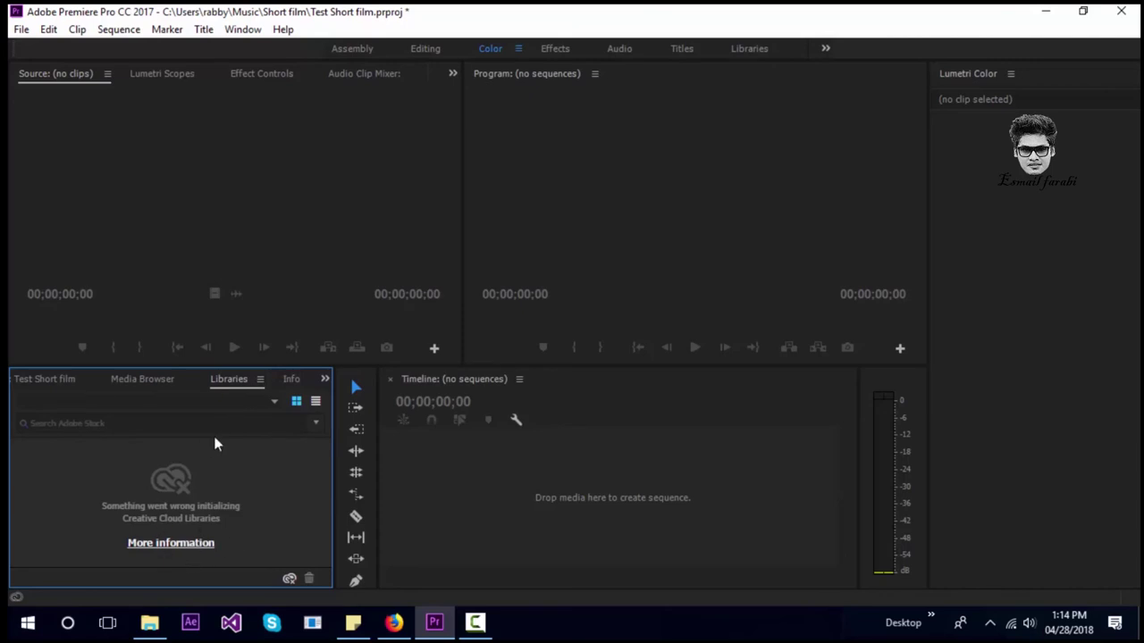
left_click(289, 382)
left_click(293, 382)
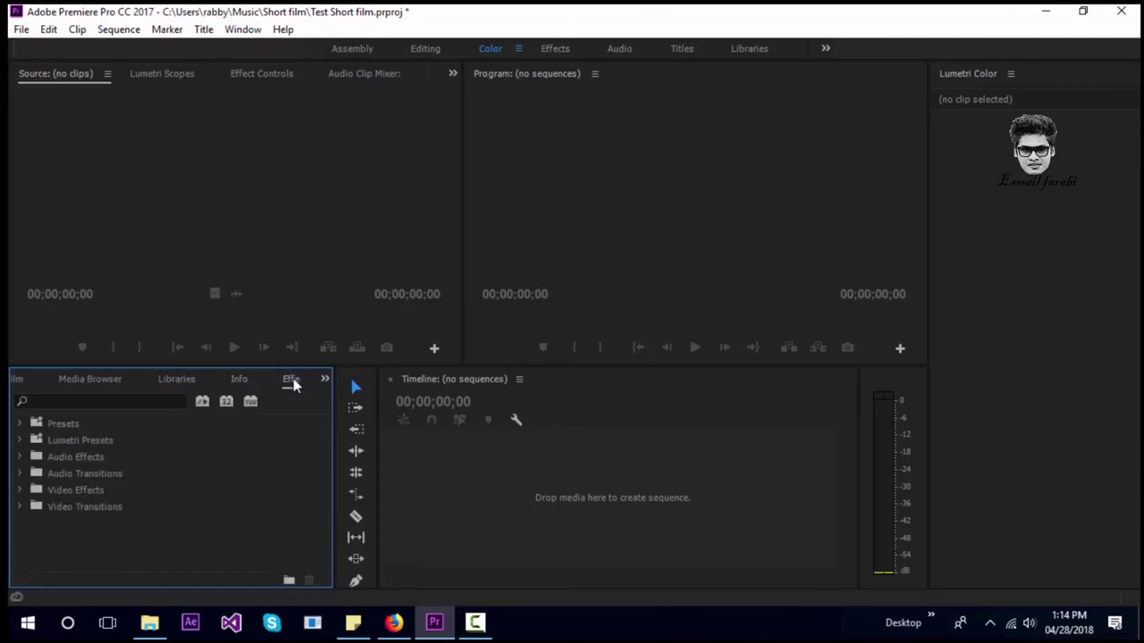
left_click(291, 381)
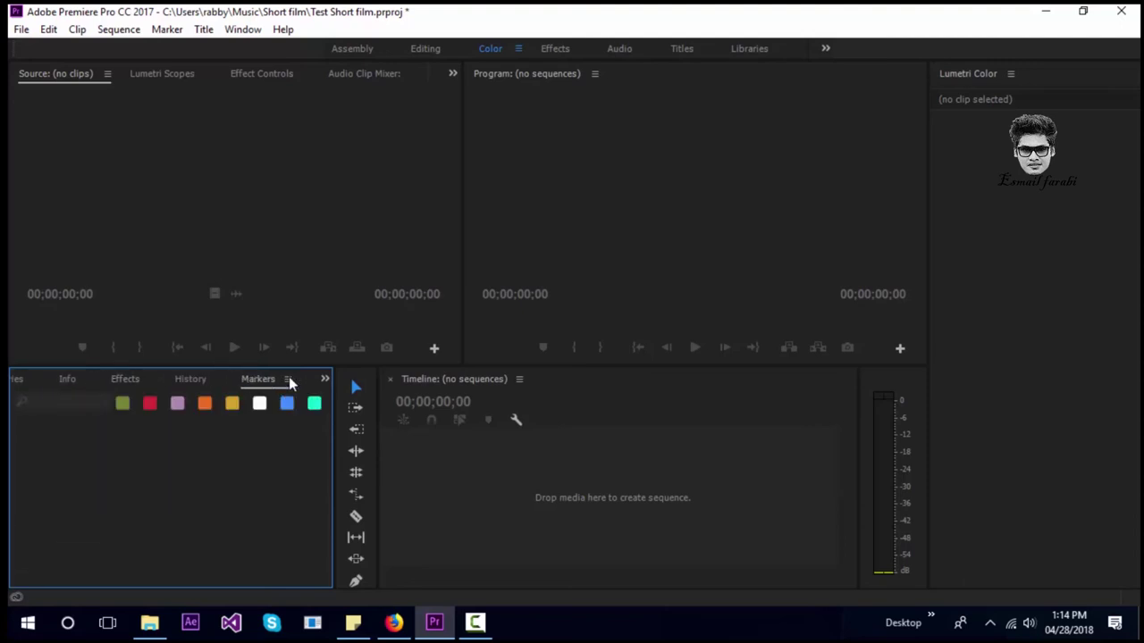
left_click(191, 381)
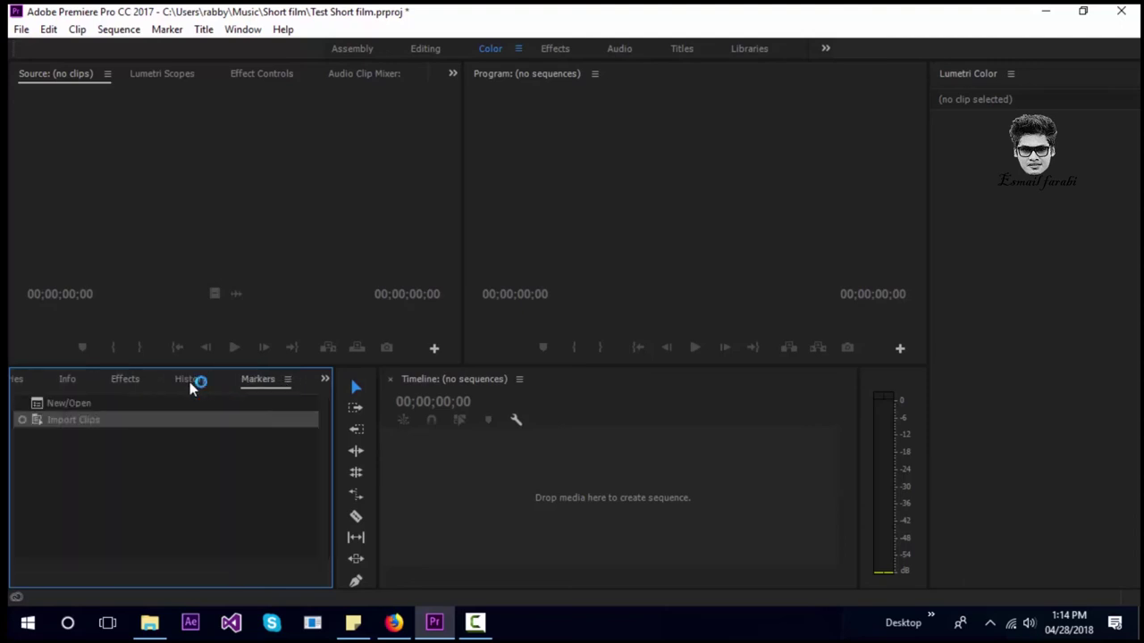
left_click(133, 382)
left_click(64, 383)
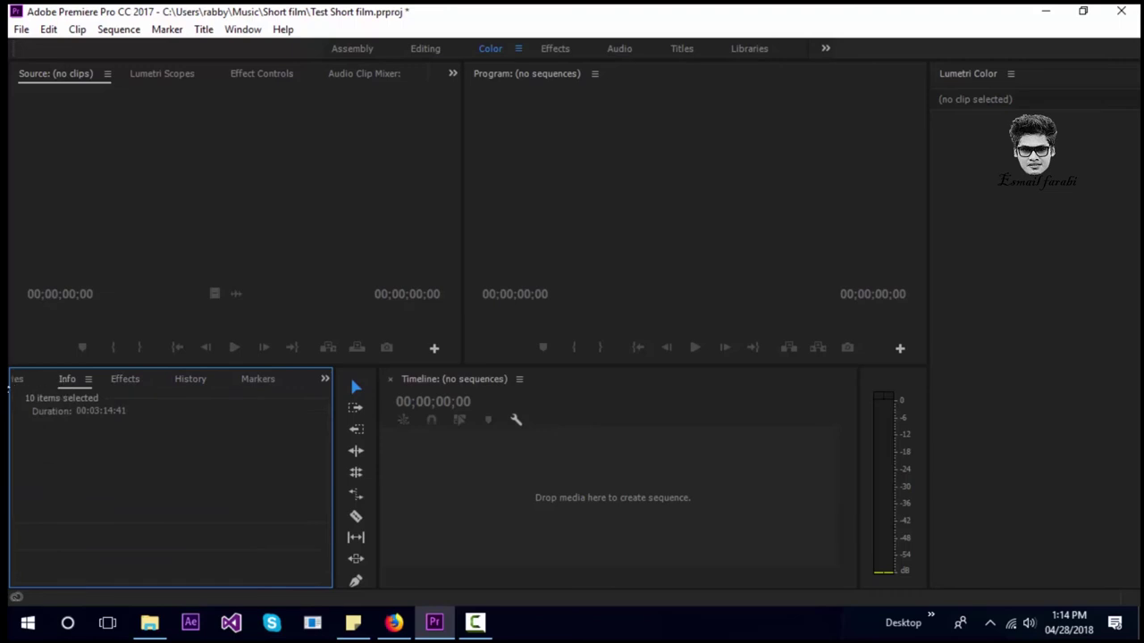
- Return to the Media Browser and list all panels grouped in that frame
left_click(17, 381)
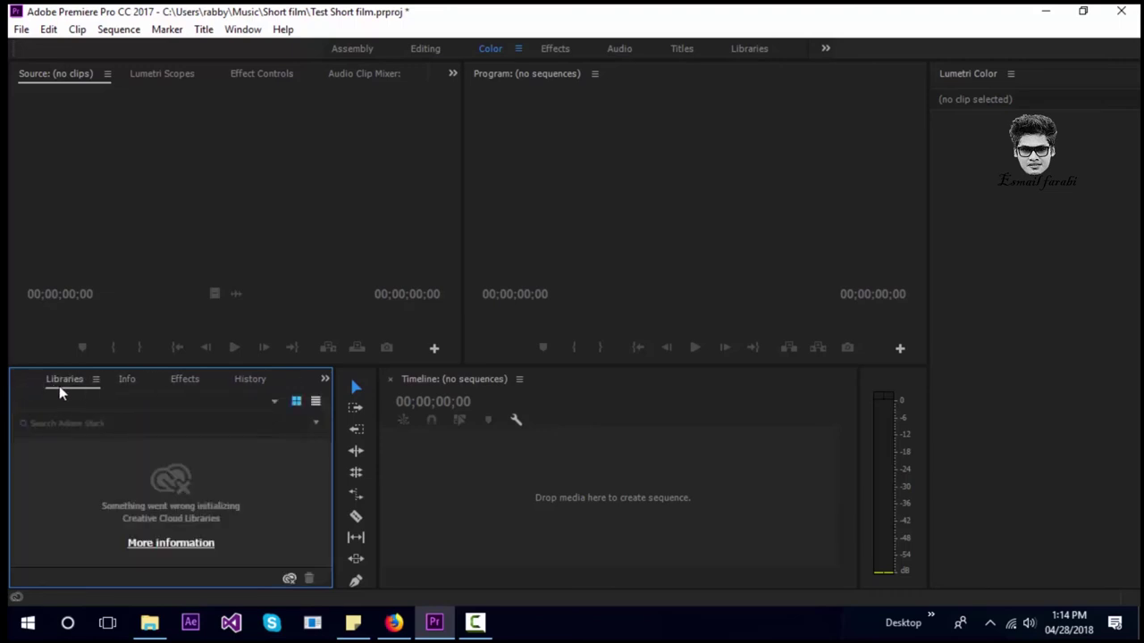
left_click(20, 382)
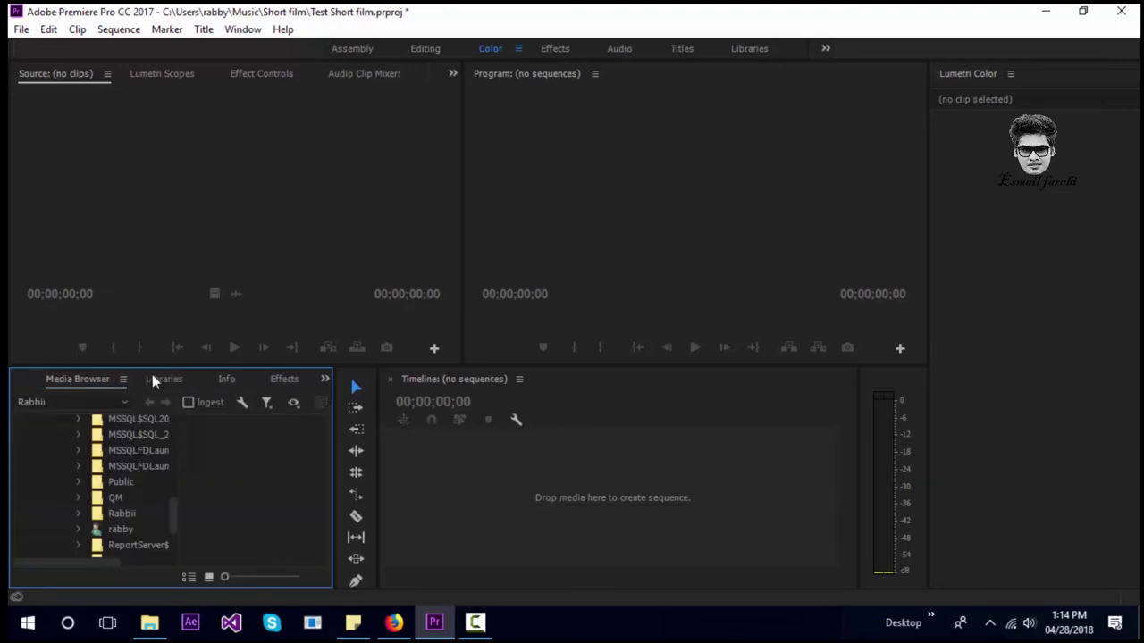
left_click(153, 382)
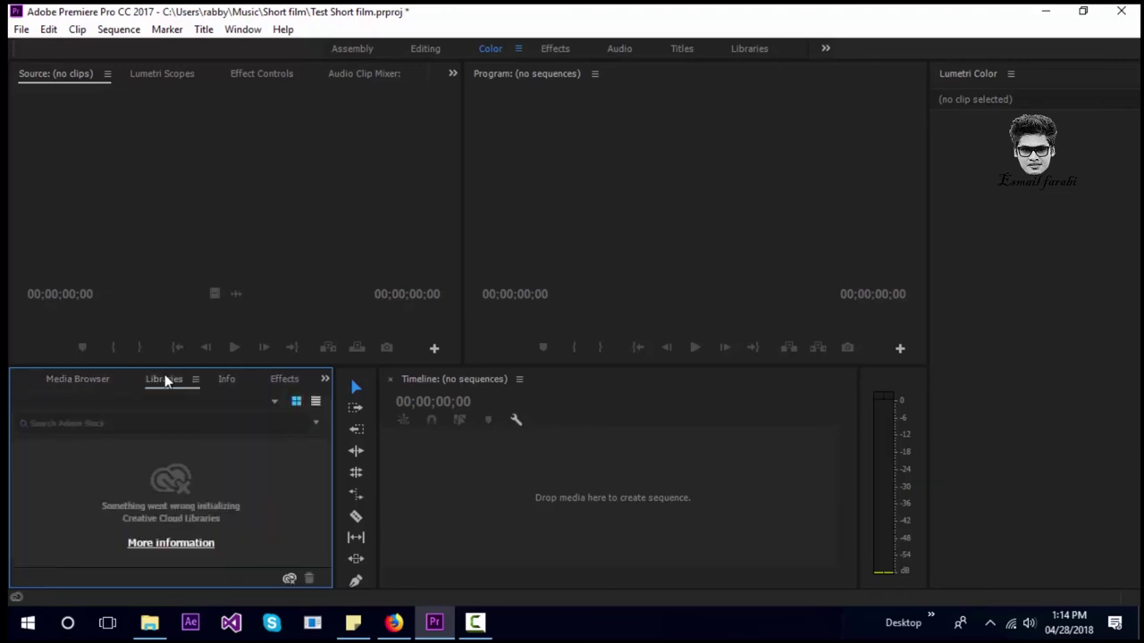
left_click(80, 382)
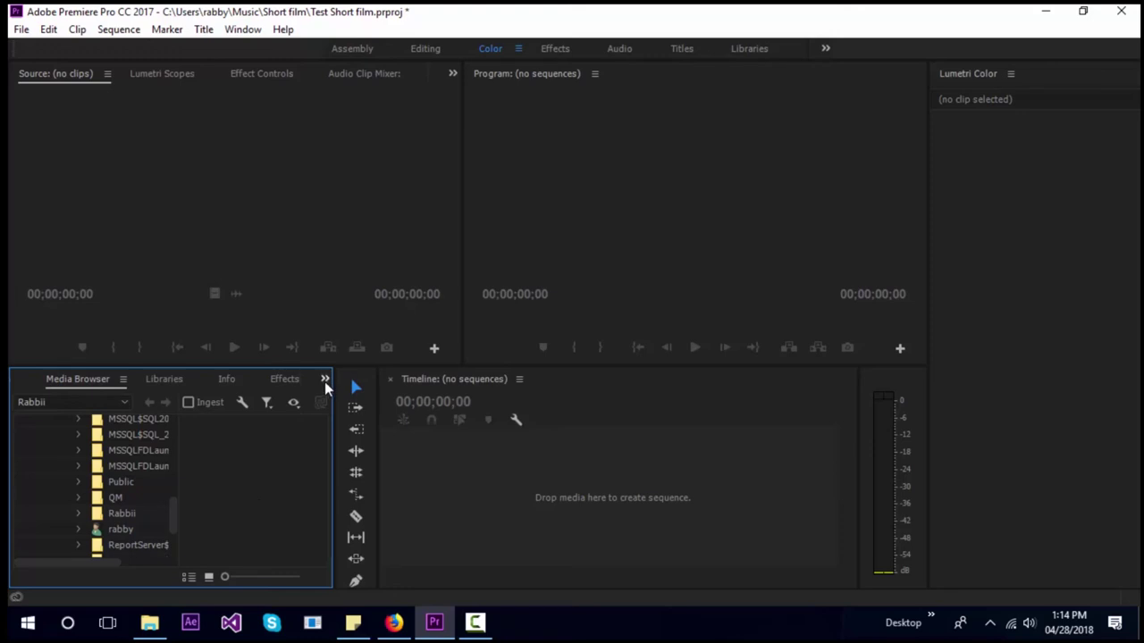
left_click(325, 379)
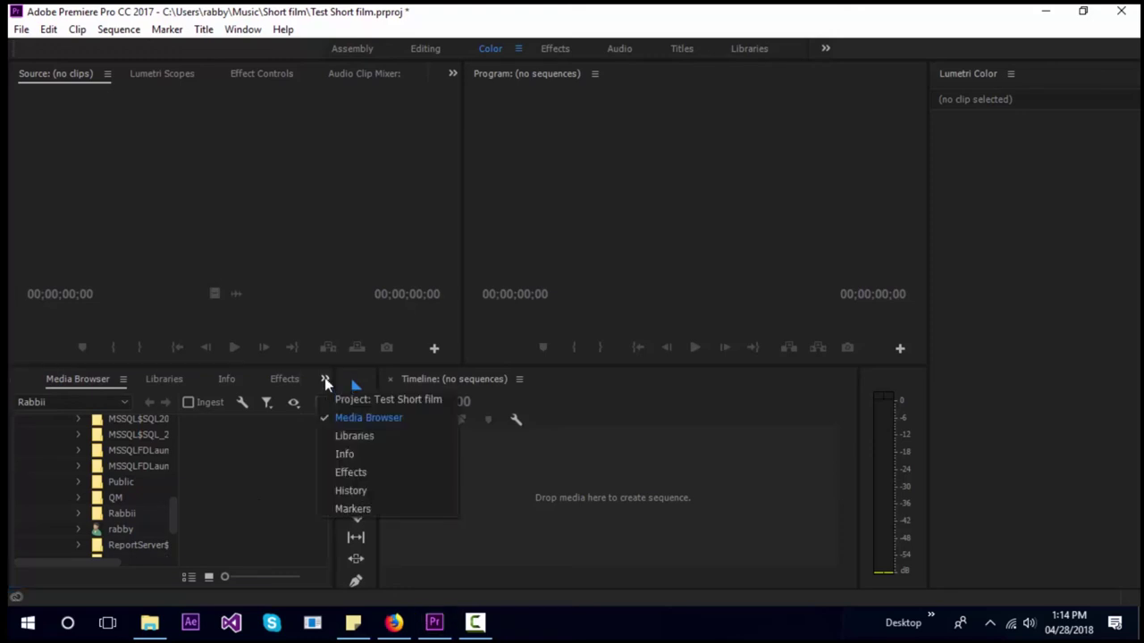
- Show the Test Short film Project panel in Icon View with slightly larger clip thumbnails
left_click(374, 401)
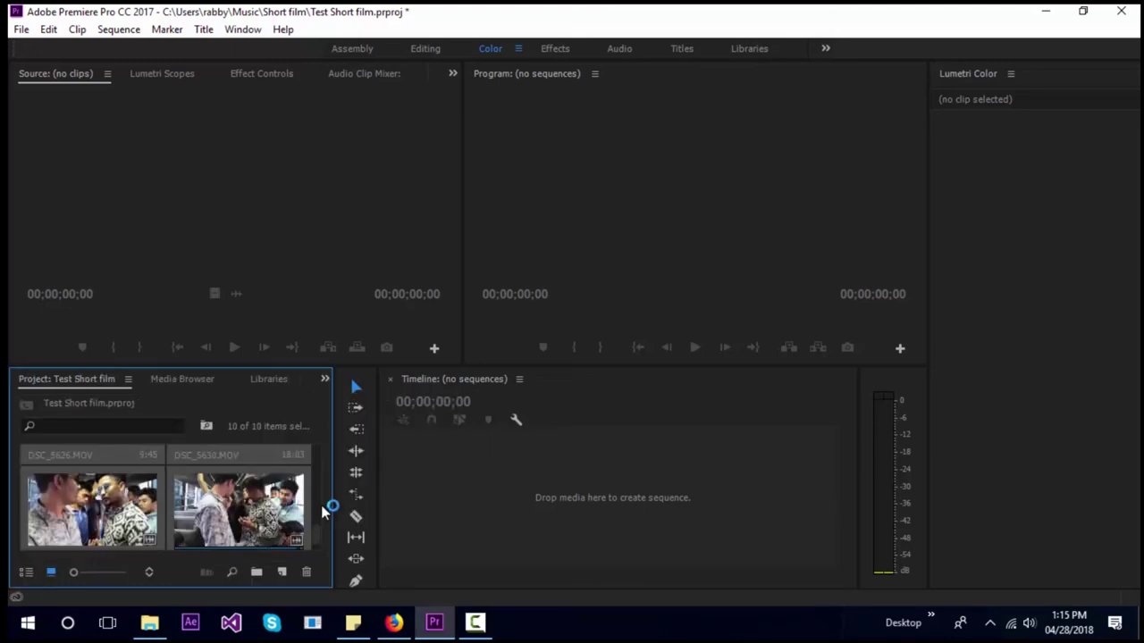
scroll(315, 528, "up", 2)
left_click_drag(315, 524, 315, 541)
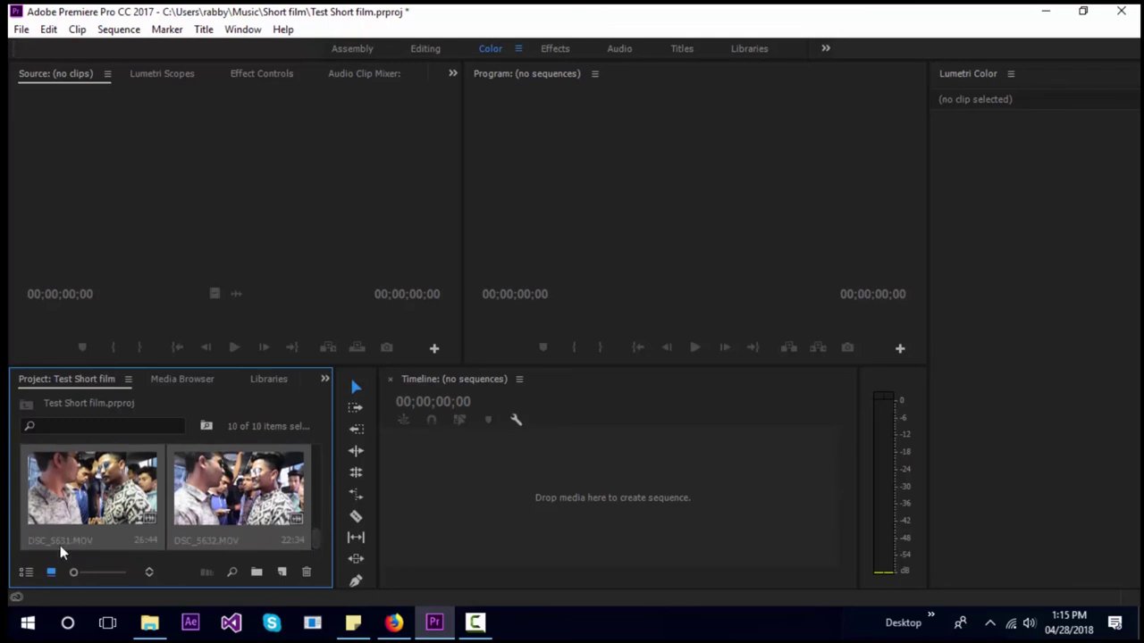
left_click(25, 573)
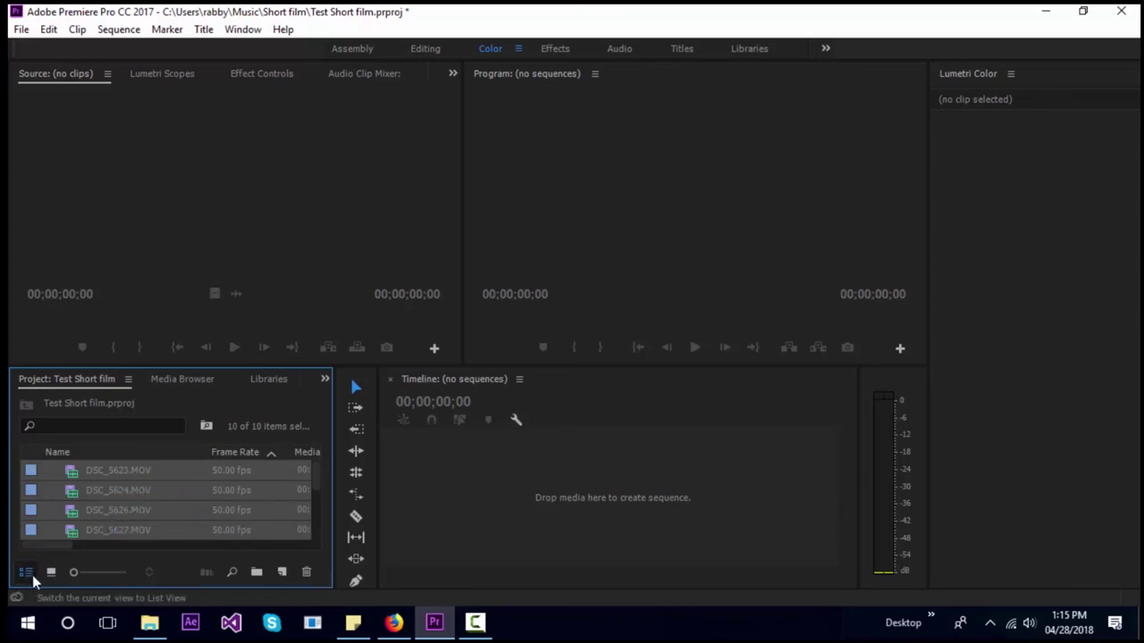
left_click(51, 572)
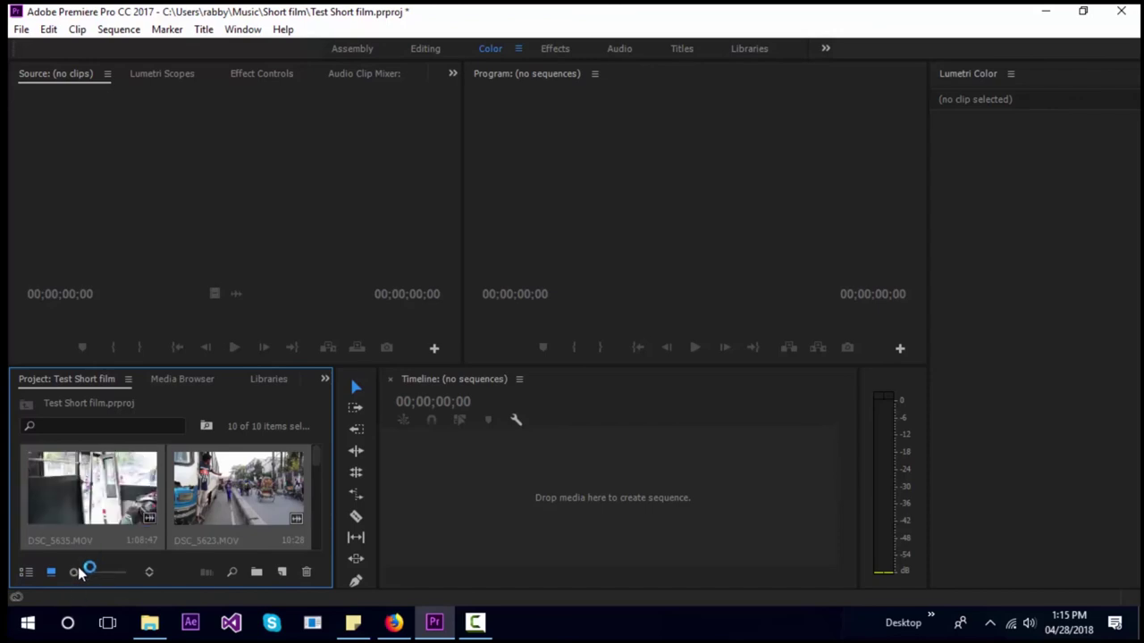
mouse_move(83, 573)
left_mouse_down()
mouse_move(99, 573)
mouse_move(73, 573)
left_mouse_up()
left_click(256, 573)
left_click_drag(316, 463, 313, 554)
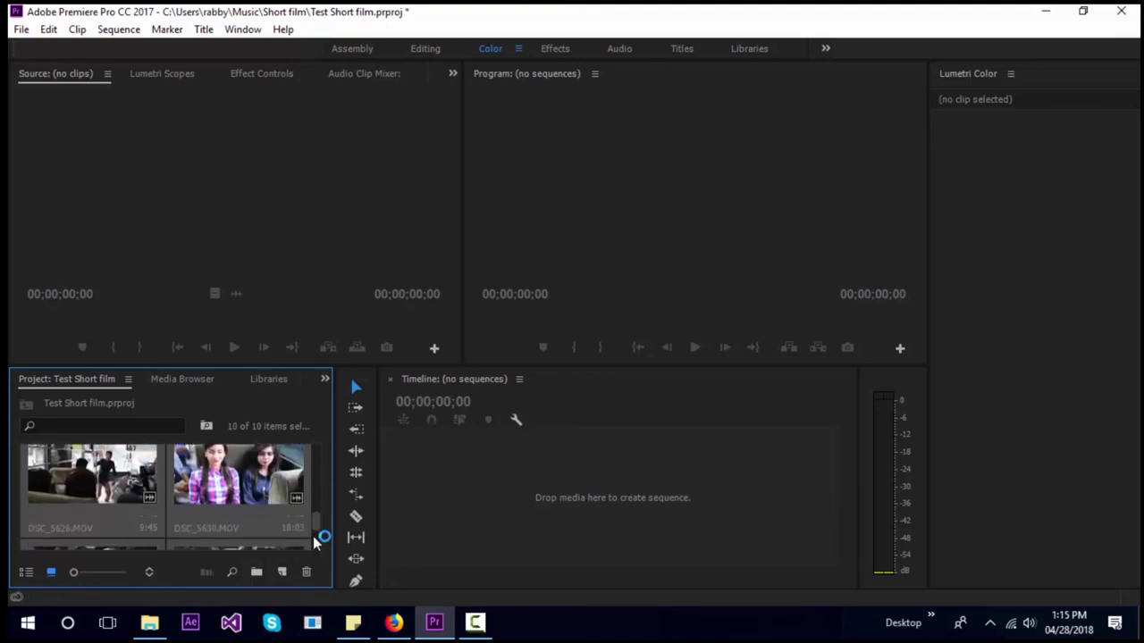
- Add a new bin named 'Bin' and scroll the Project panel to confirm 11 items
left_click(258, 573)
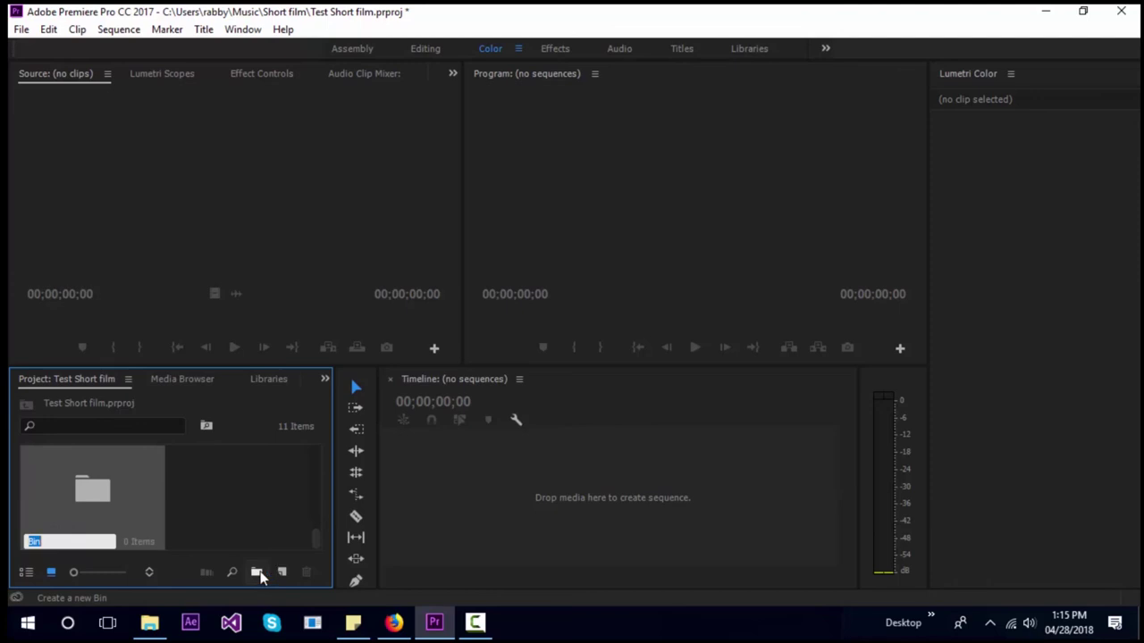
mouse_move(315, 537)
left_mouse_down()
mouse_move(319, 514)
mouse_move(319, 529)
left_mouse_up()
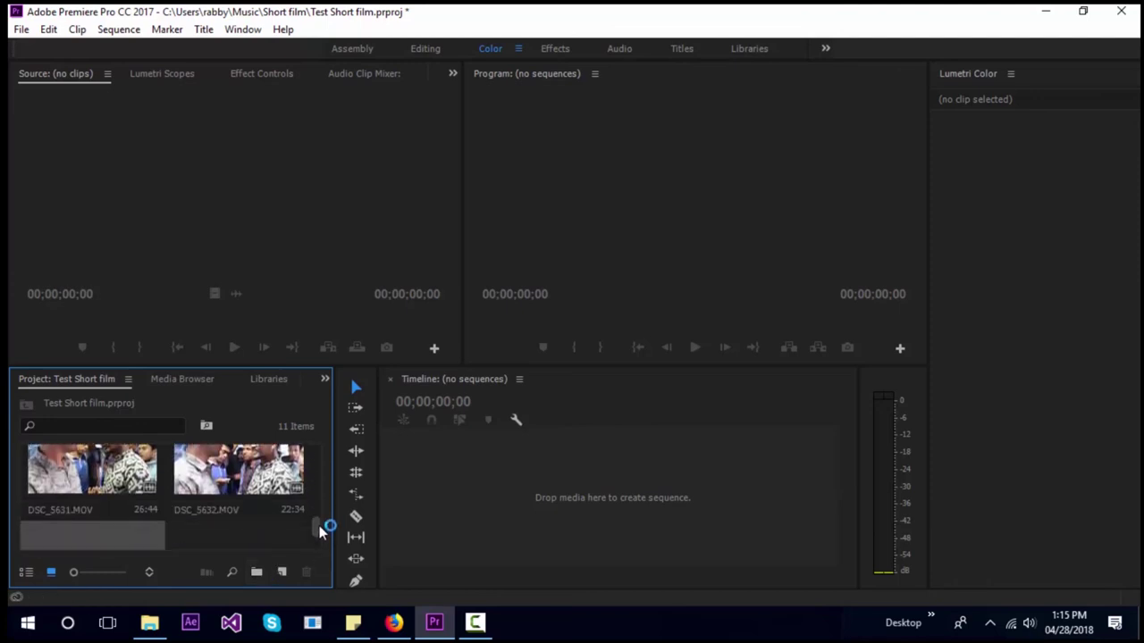
scroll(319, 525, "up", 1)
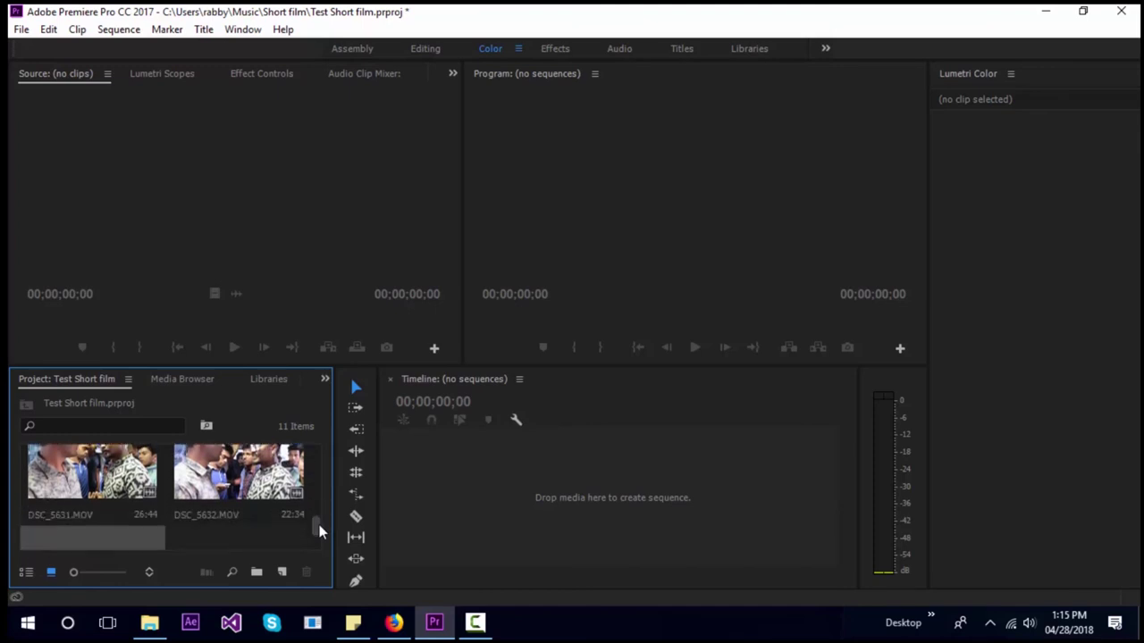
left_click_drag(319, 527, 319, 514)
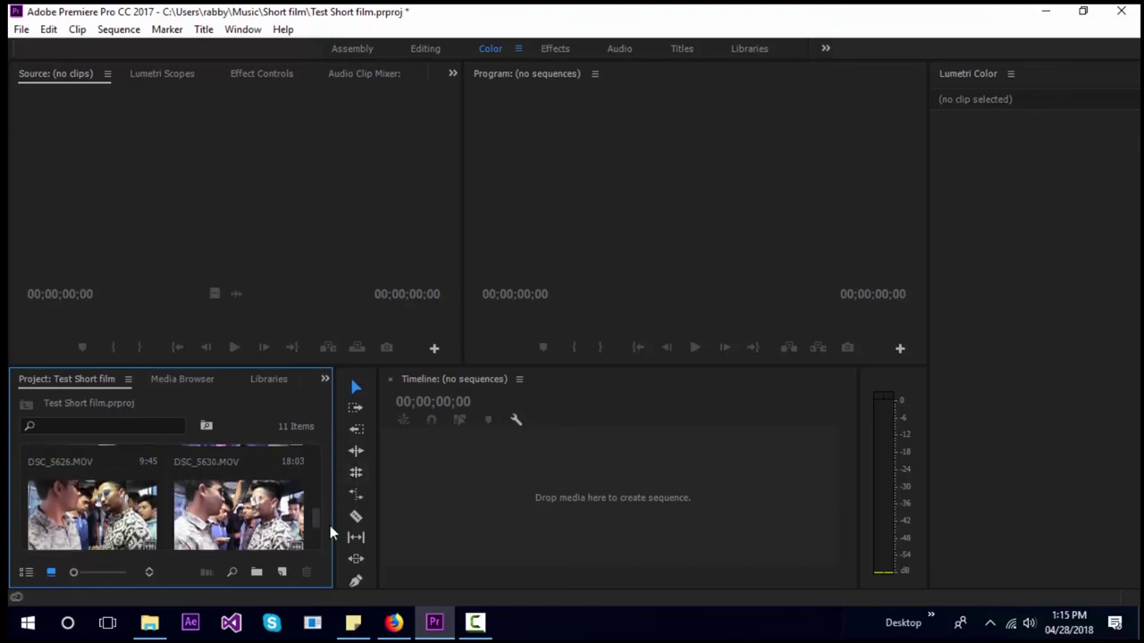
left_click_drag(317, 528, 318, 539)
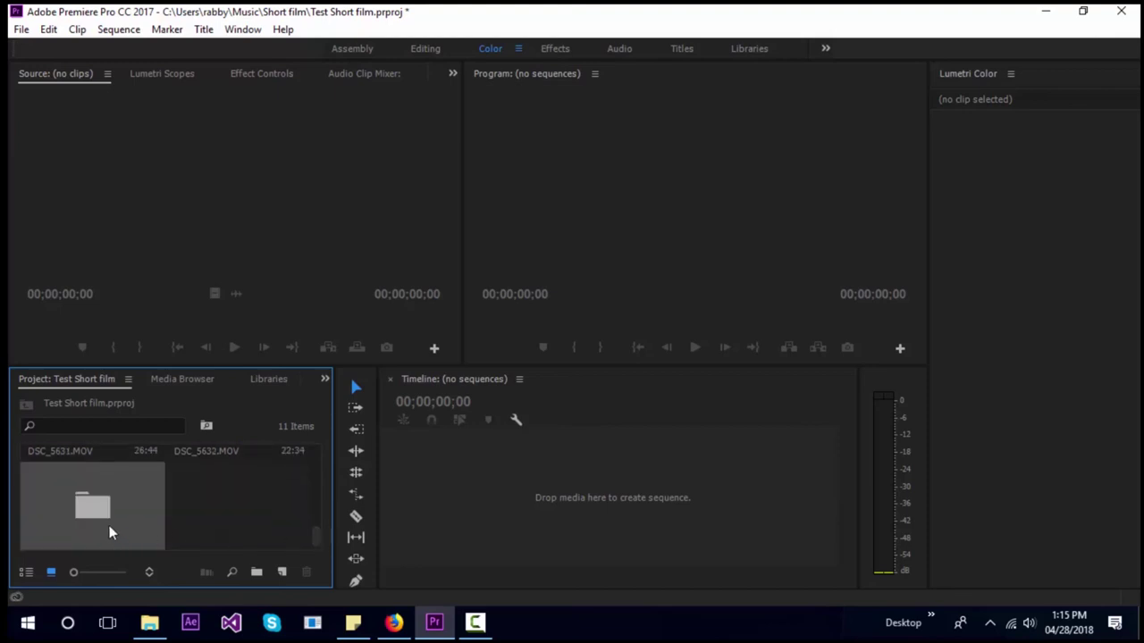
scroll(312, 535, "down", 1)
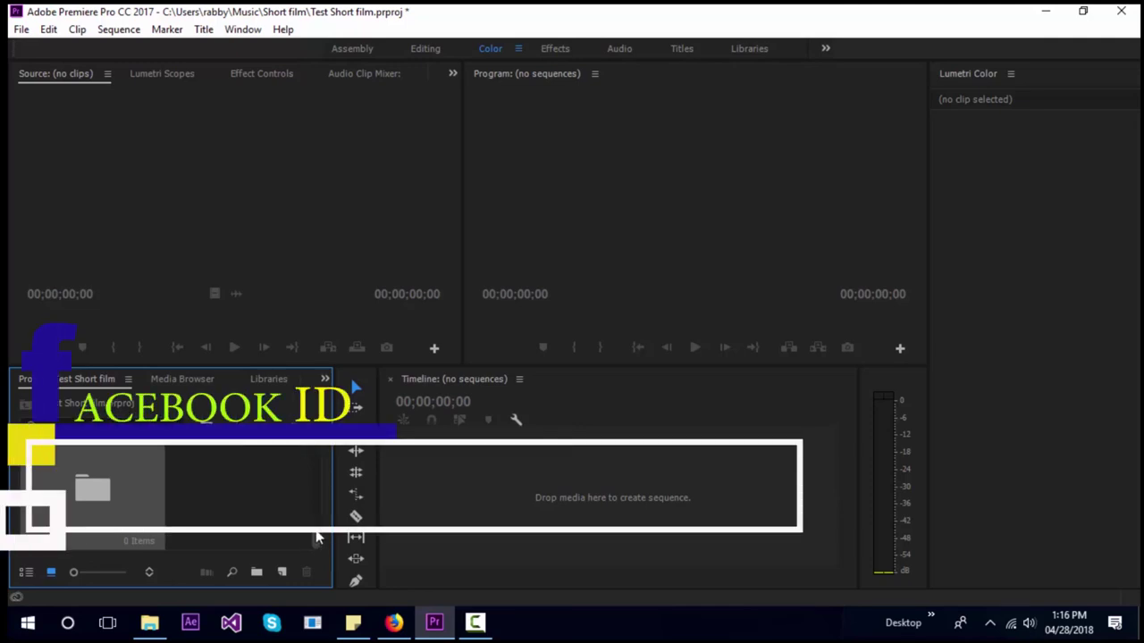
left_click_drag(316, 534, 315, 516)
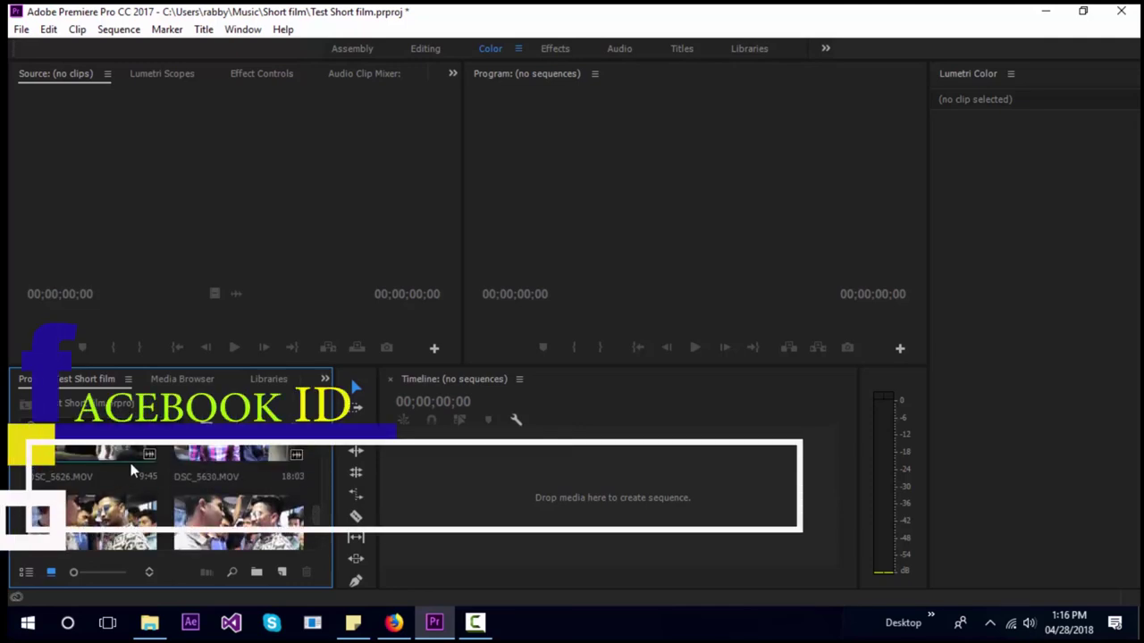
scroll(317, 523, "down", 1)
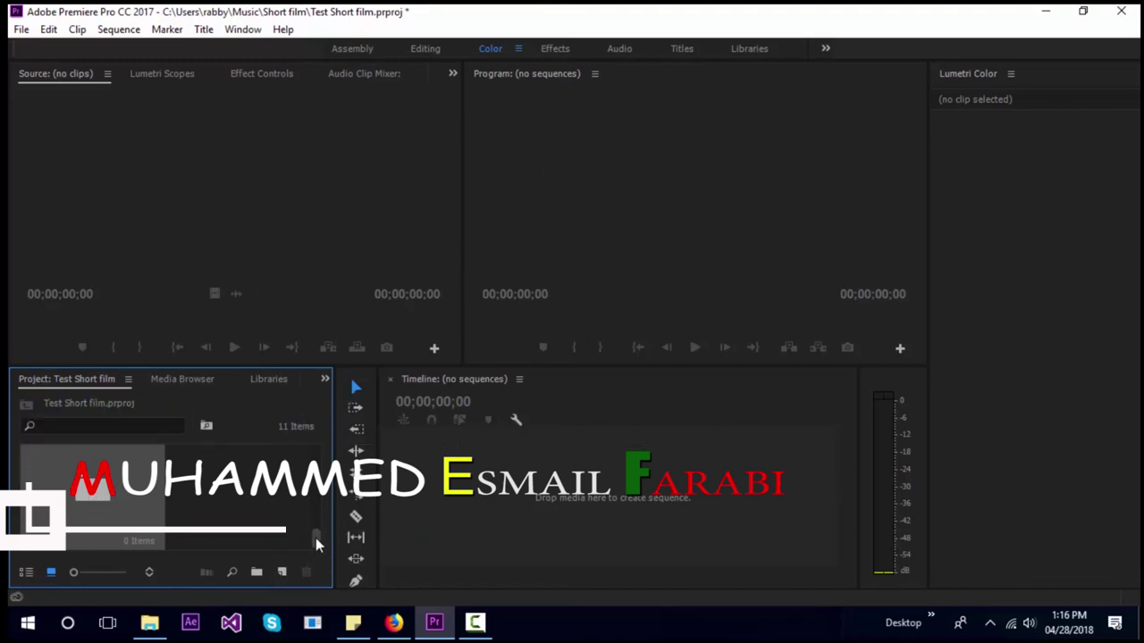
left_click_drag(315, 538, 315, 450)
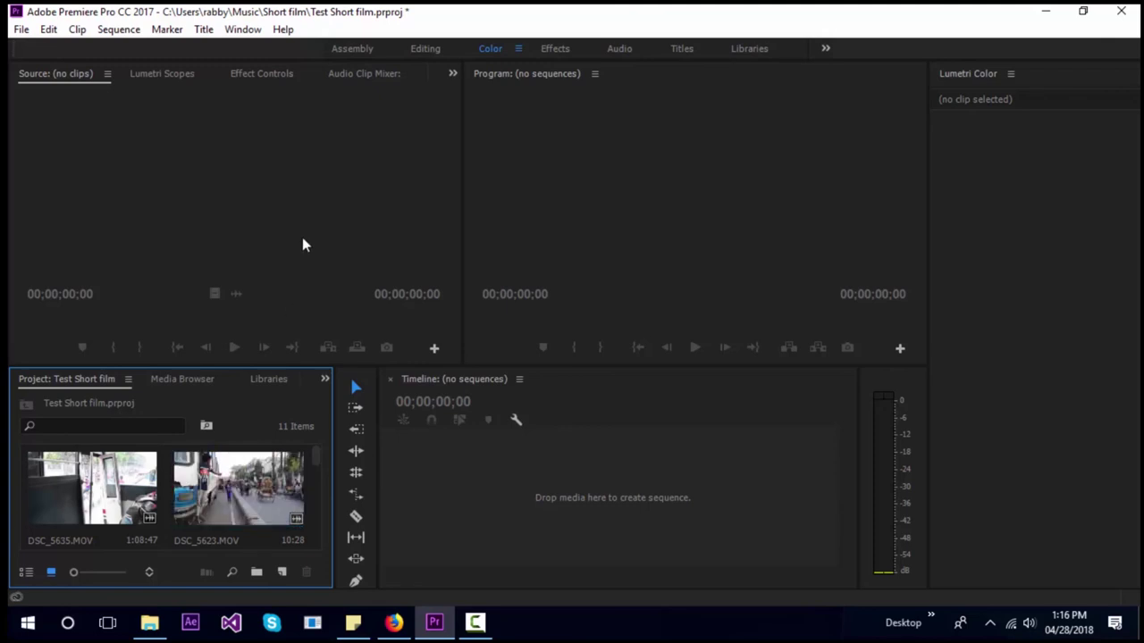
left_click(252, 182)
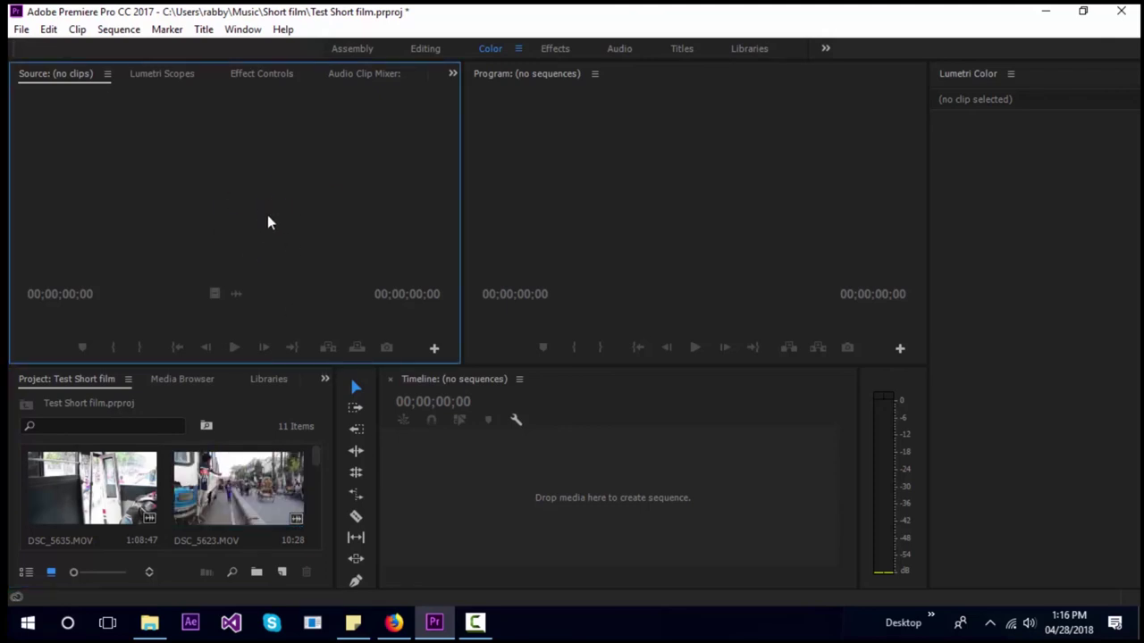
left_click(477, 623)
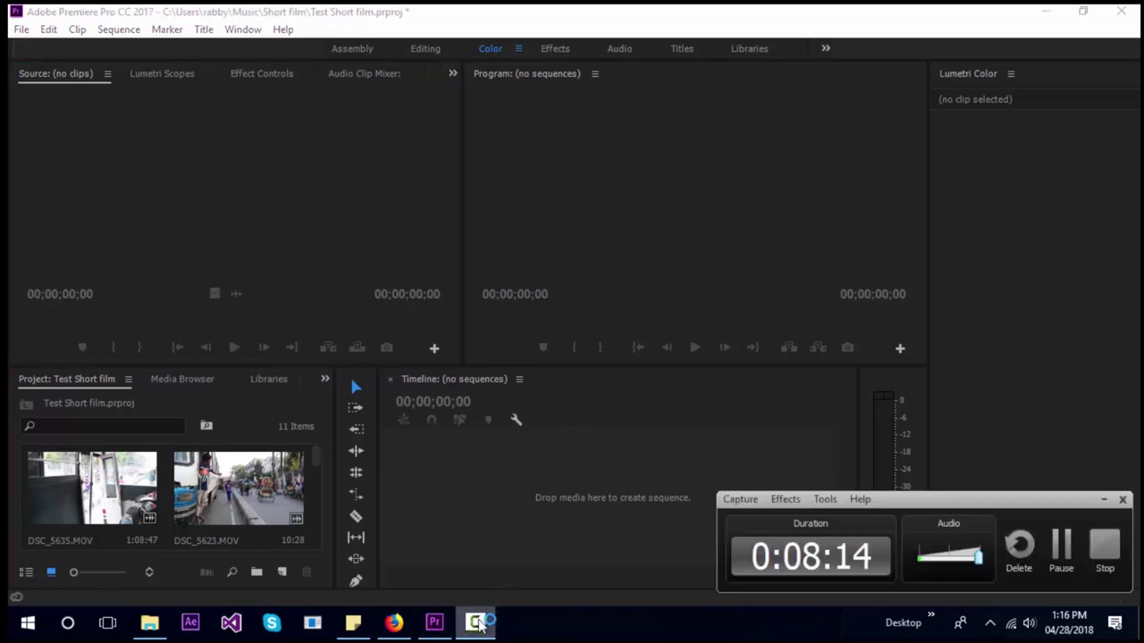
left_click(1104, 547)
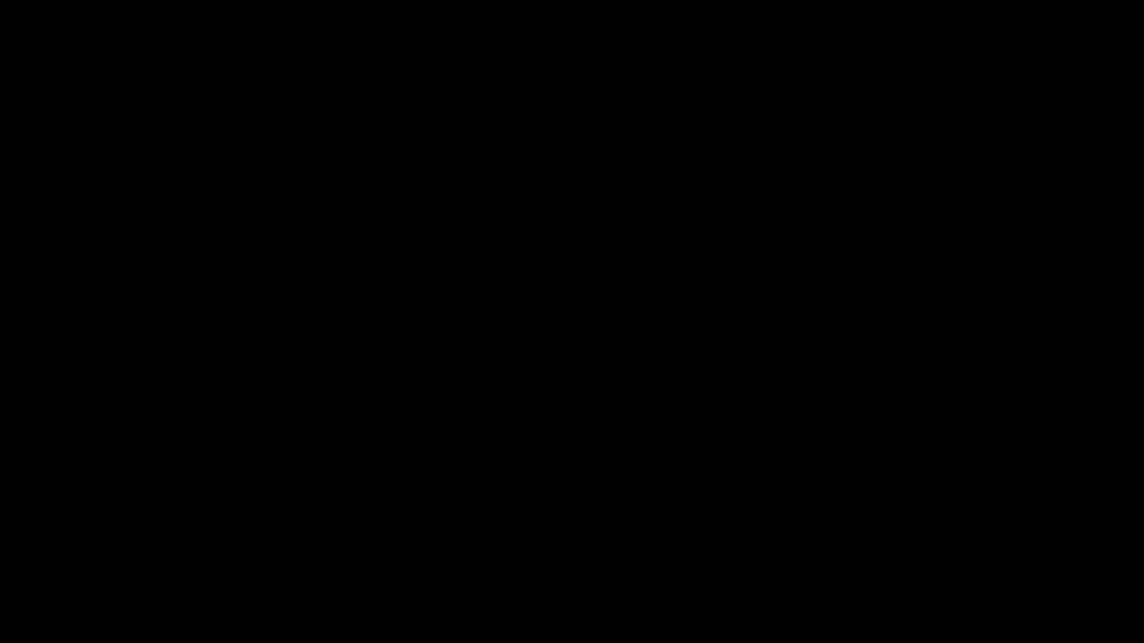